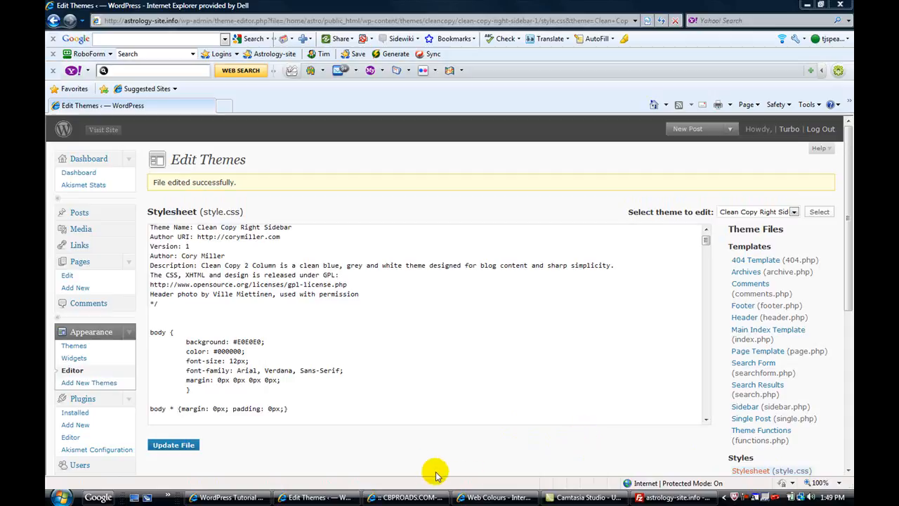
Visit the live astrology site, reload it and examine the page background down the full page
{"action": "left_click", "coordinate": [105, 130]}
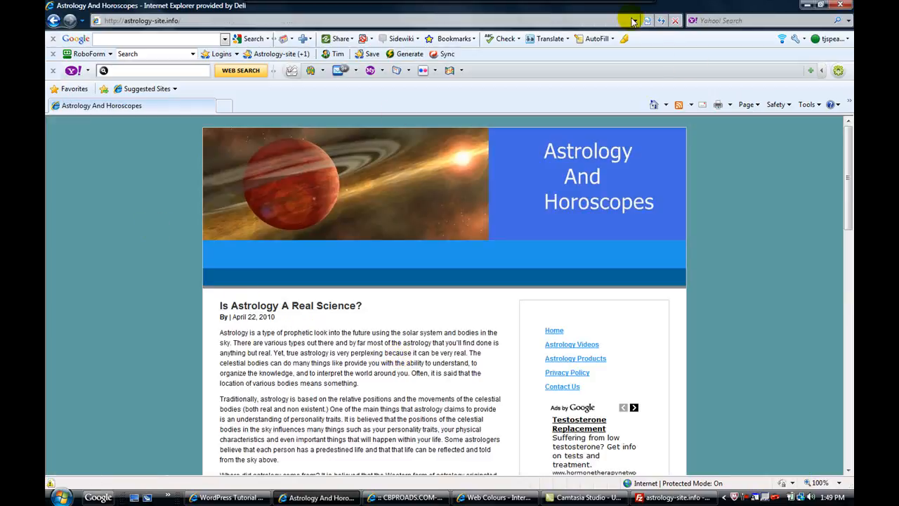
{"action": "left_click", "coordinate": [661, 20]}
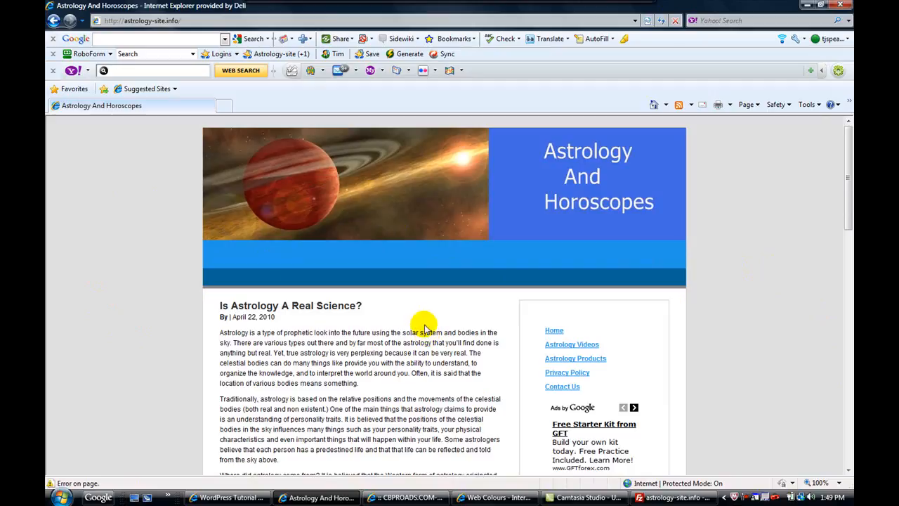
{"action": "scroll", "coordinate": [419, 328], "scroll_direction": "down", "scroll_amount": 10}
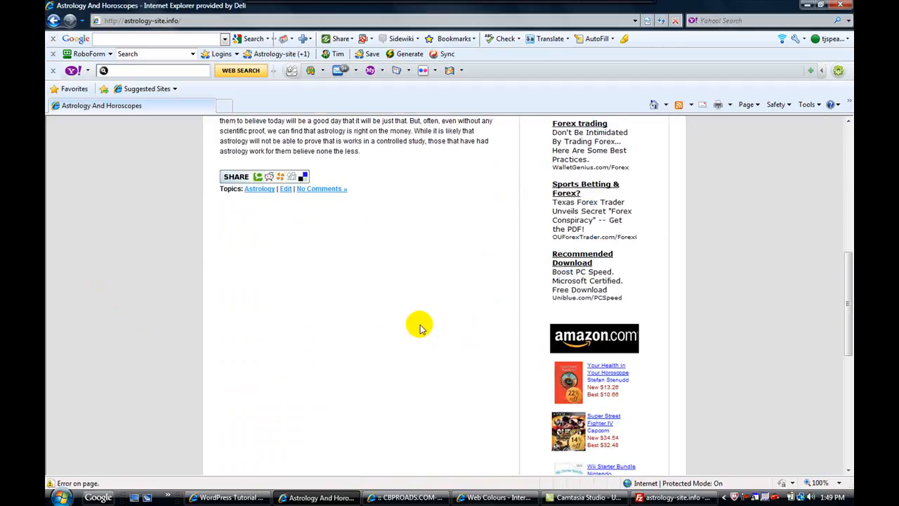
{"action": "scroll", "coordinate": [419, 328], "scroll_direction": "up", "scroll_amount": 10}
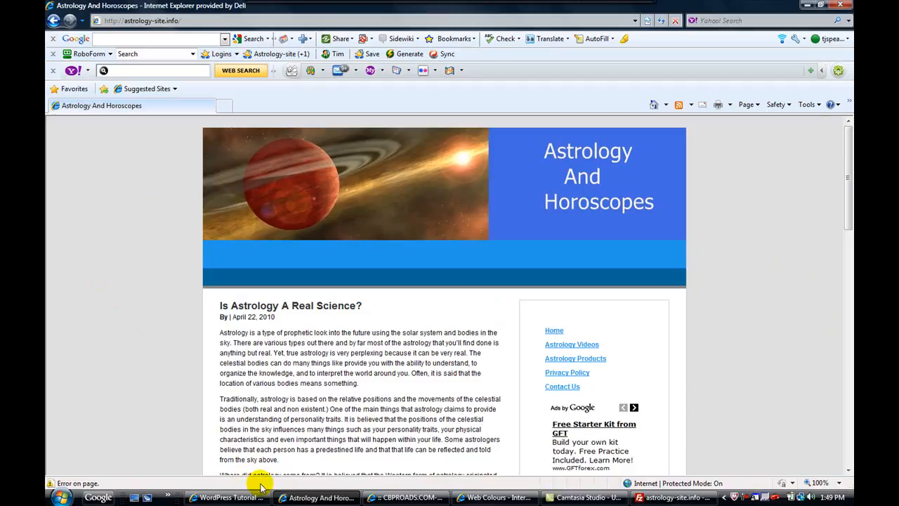
Return to the theme editor's style.css and select the hex code of the body background
{"action": "left_click", "coordinate": [53, 20]}
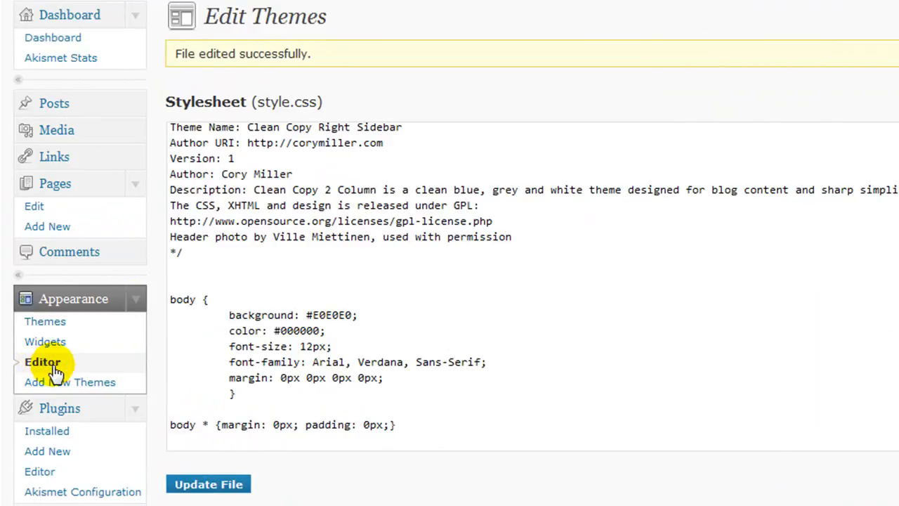
{"action": "left_click", "coordinate": [55, 366]}
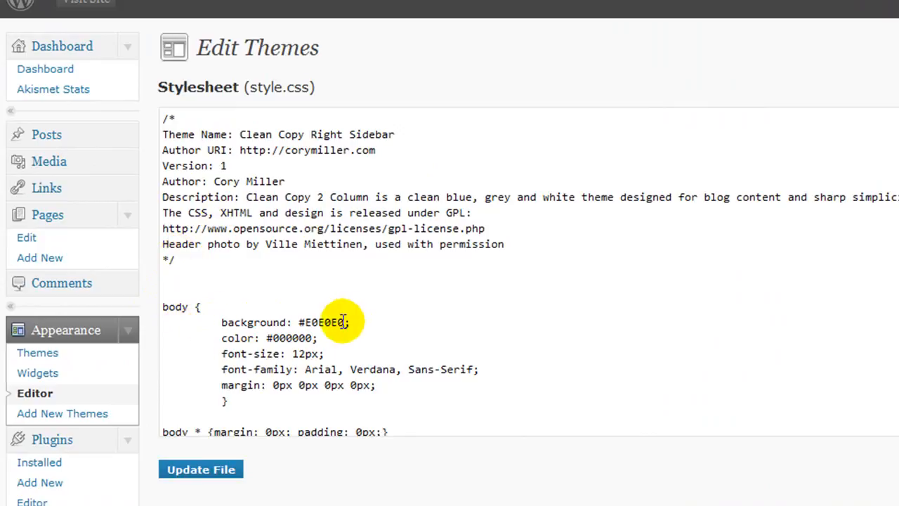
{"action": "left_click_drag", "start_coordinate": [344, 323], "coordinate": [305, 323]}
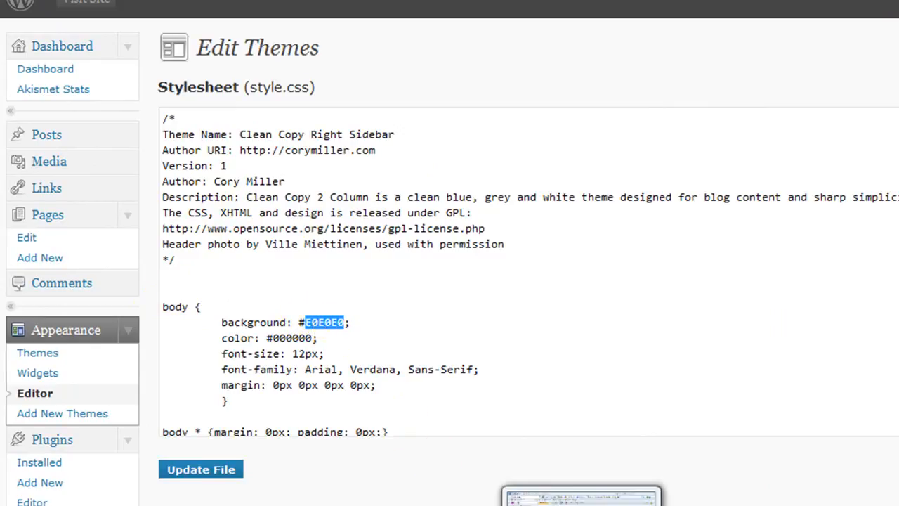
Switch to the Web Colours page and examine its address, its saved favorite and the chart of named colours
{"action": "mouse_move", "coordinate": [435, 505]}
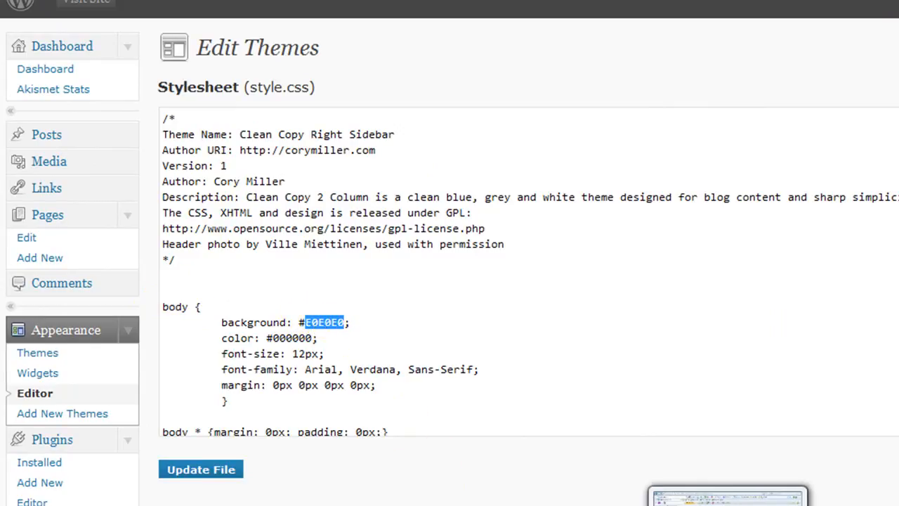
{"action": "left_click", "coordinate": [728, 496]}
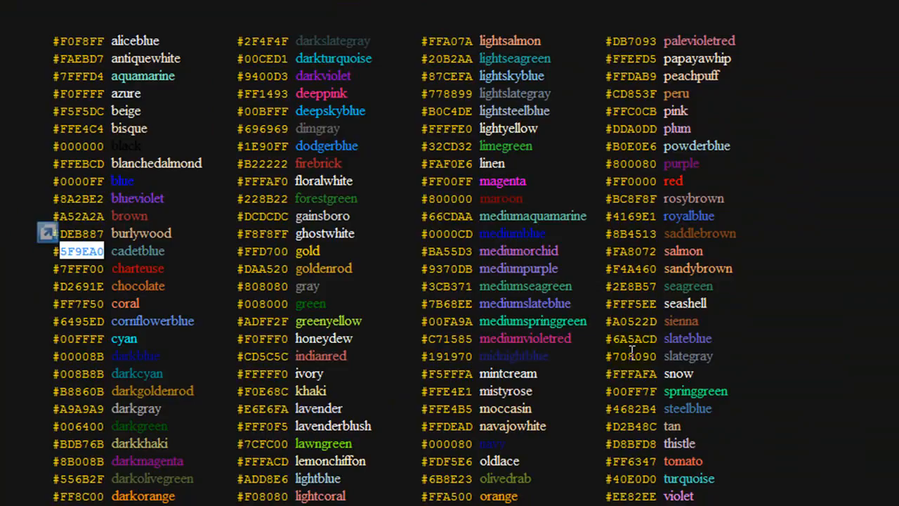
{"action": "left_click", "coordinate": [225, 263]}
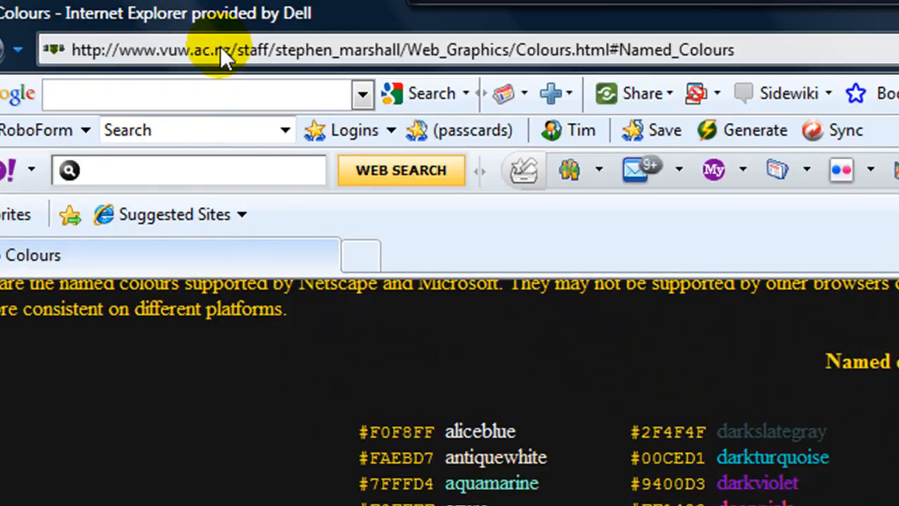
{"action": "left_click", "coordinate": [11, 219]}
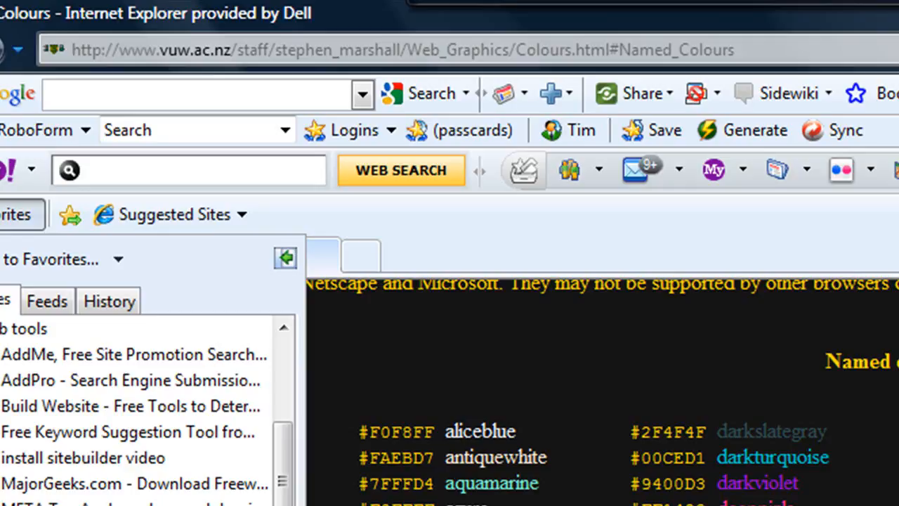
{"action": "left_click", "coordinate": [450, 421]}
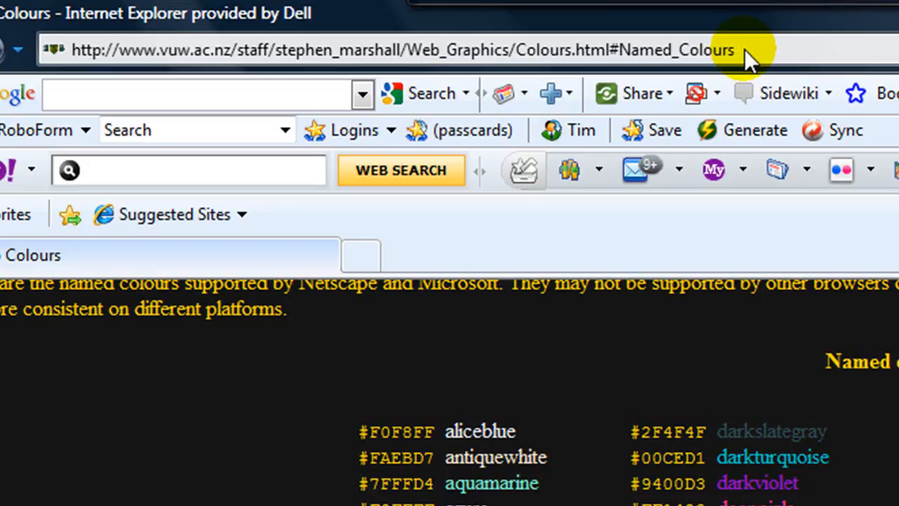
{"action": "left_click", "coordinate": [578, 323]}
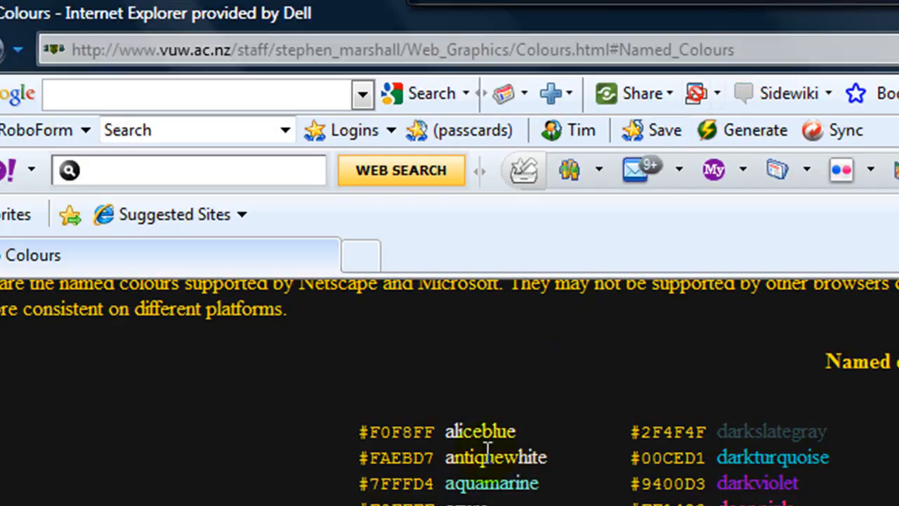
{"action": "left_click", "coordinate": [13, 214]}
{"action": "scroll", "coordinate": [32, 494], "scroll_direction": "up", "scroll_amount": 3}
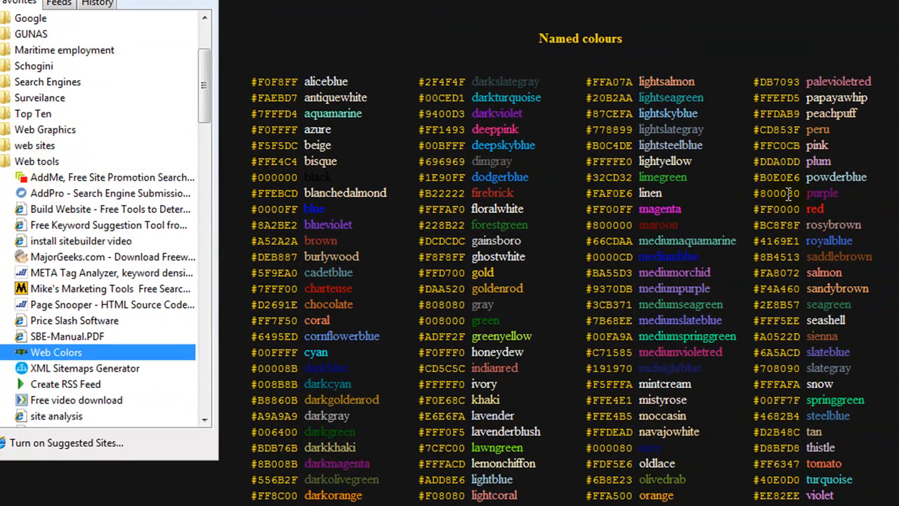
{"action": "key", "text": "Escape"}
{"action": "scroll", "coordinate": [450, 281], "scroll_direction": "down", "scroll_amount": 2}
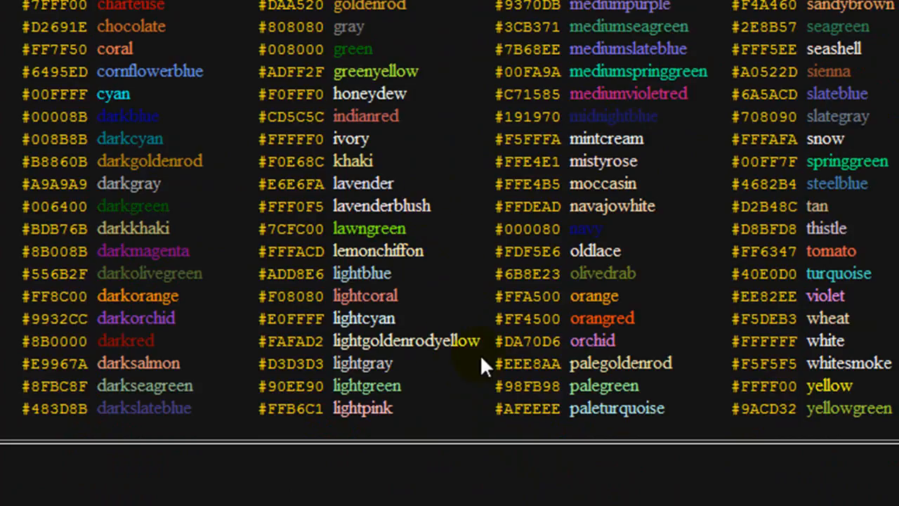
Copy the orchid code DA70D6 from the colour chart and paste it over the body background code in style.css
{"action": "left_click_drag", "start_coordinate": [562, 342], "coordinate": [540, 344]}
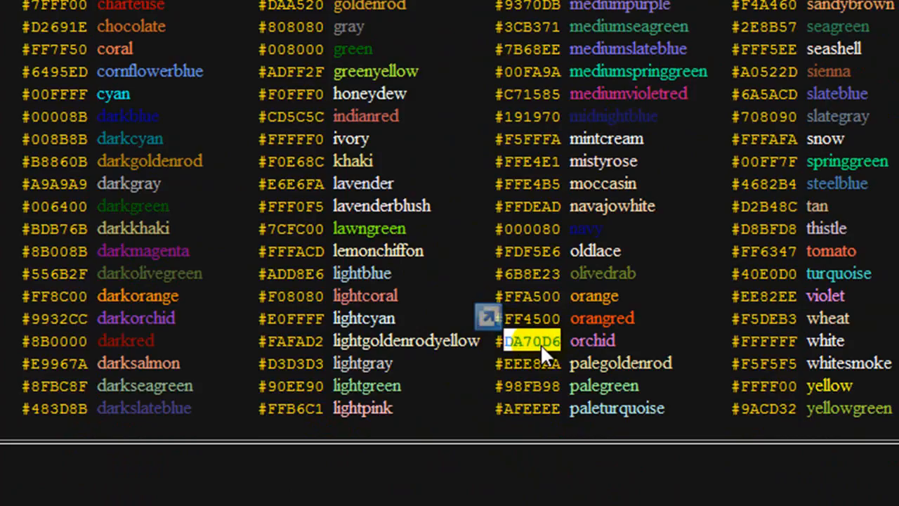
{"action": "right_click", "coordinate": [529, 341]}
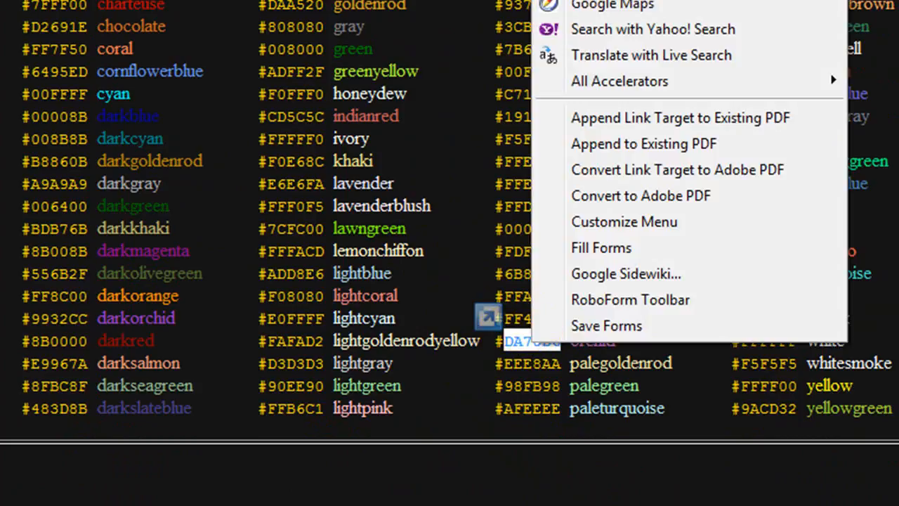
{"action": "key", "text": "Escape"}
{"action": "mouse_move", "coordinate": [210, 505]}
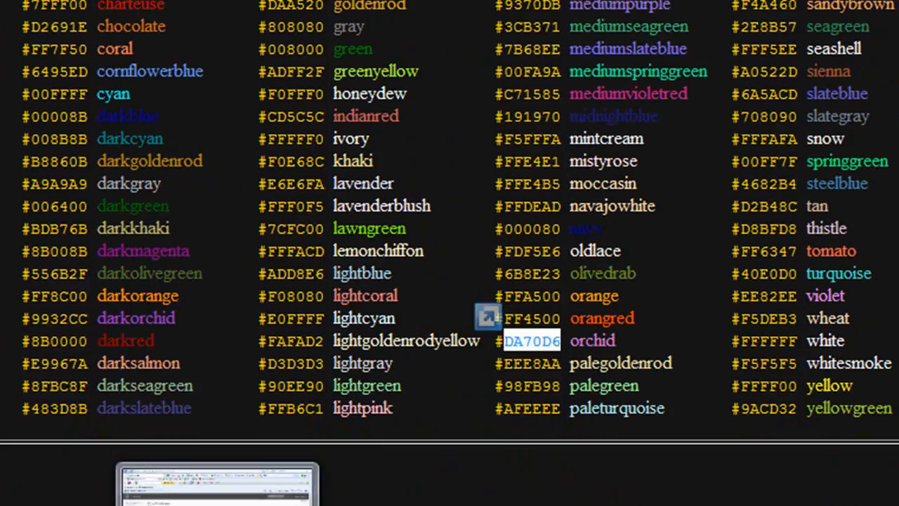
{"action": "left_click", "coordinate": [159, 505]}
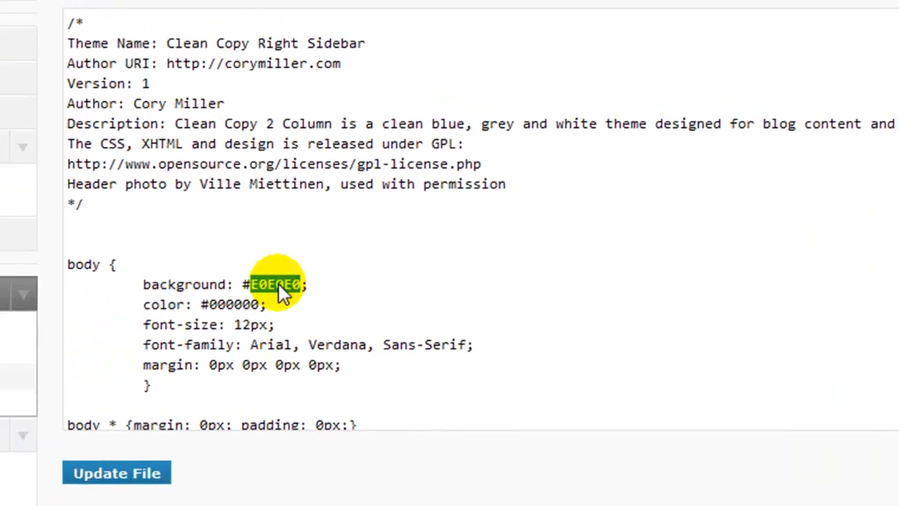
{"action": "right_click", "coordinate": [281, 294]}
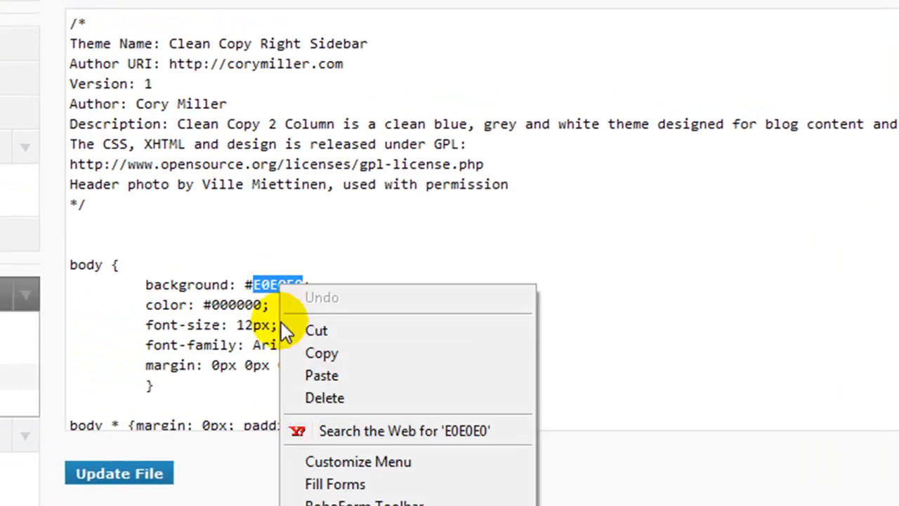
{"action": "left_click", "coordinate": [307, 373]}
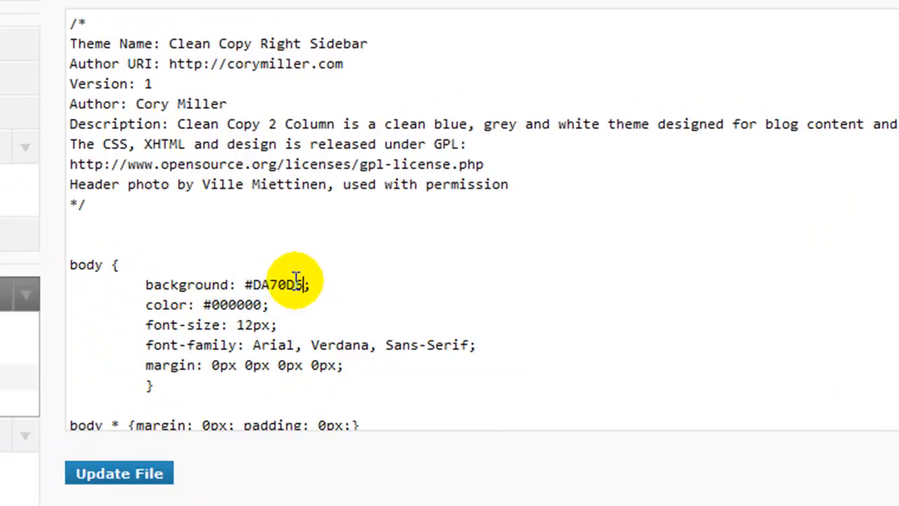
Save the edited stylesheet and reload the live site to check its background colour
{"action": "left_click", "coordinate": [137, 476]}
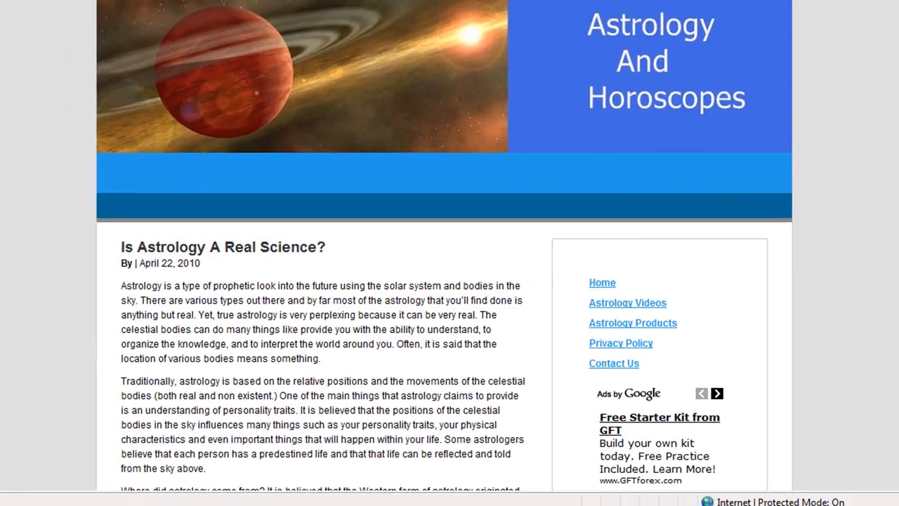
{"action": "key", "text": "F5"}
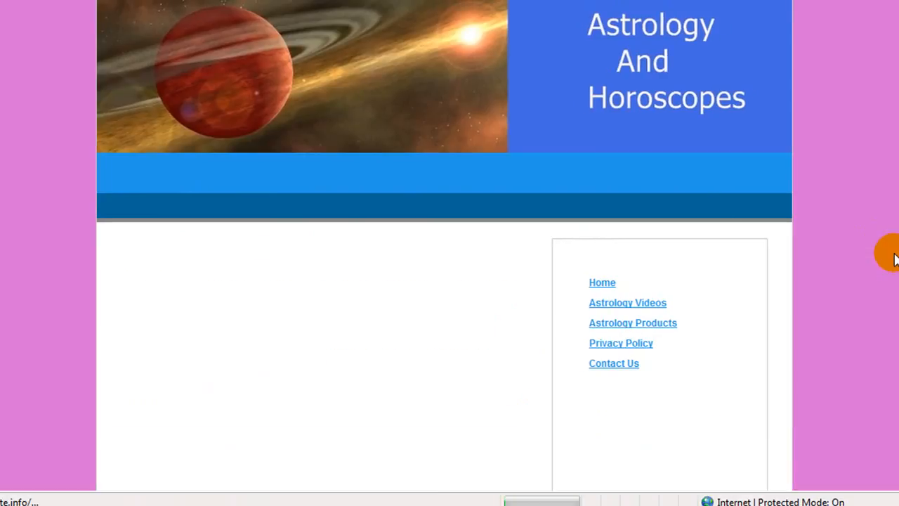
{"action": "scroll", "coordinate": [879, 232], "scroll_direction": "down", "scroll_amount": 2}
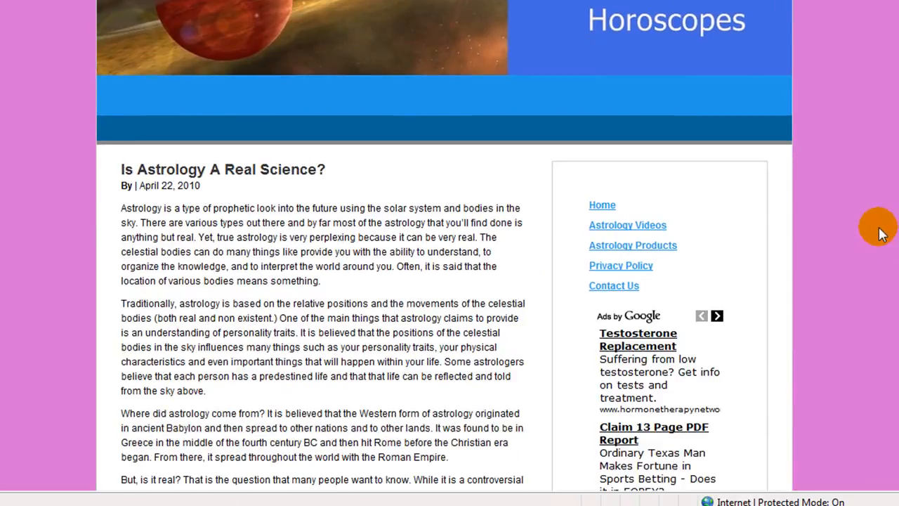
{"action": "scroll", "coordinate": [879, 232], "scroll_direction": "up", "scroll_amount": 2}
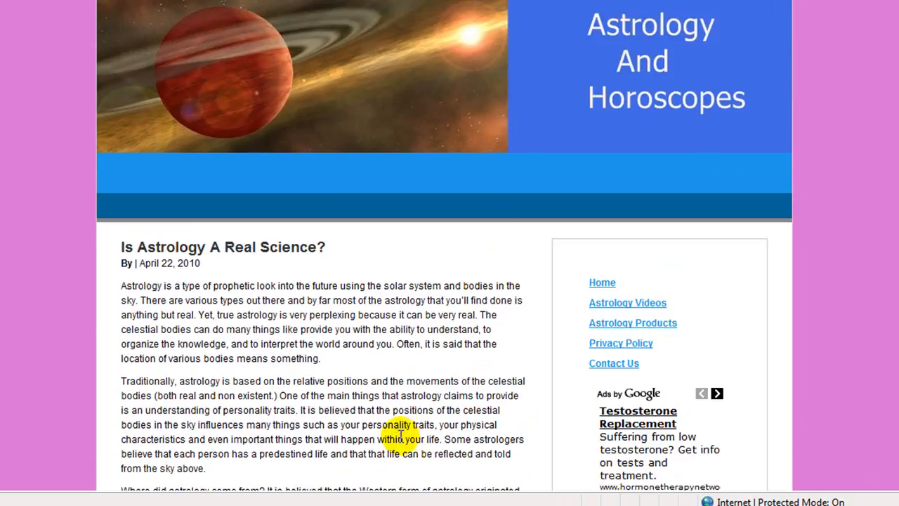
Switch to FileZilla and connect to the saved astrology-site.info FTP site in a new tab
{"action": "mouse_move", "coordinate": [516, 505]}
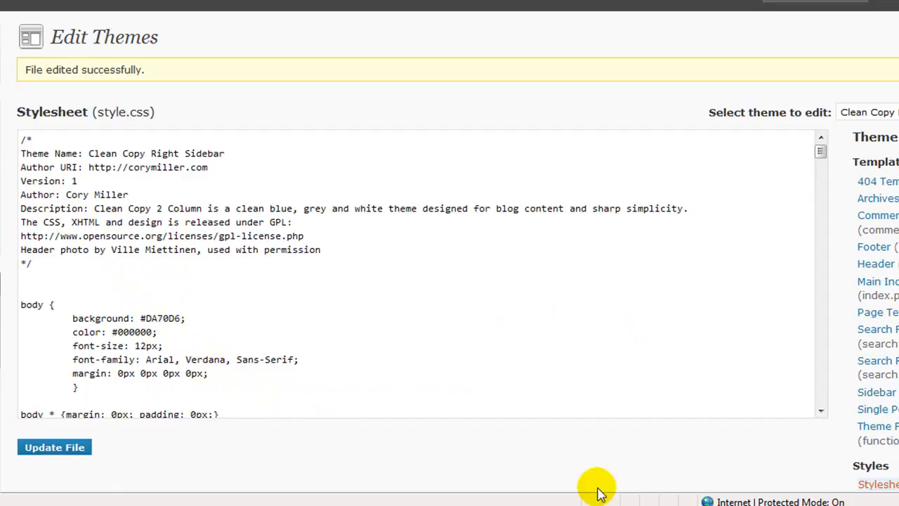
{"action": "mouse_move", "coordinate": [772, 504]}
{"action": "left_click", "coordinate": [731, 502]}
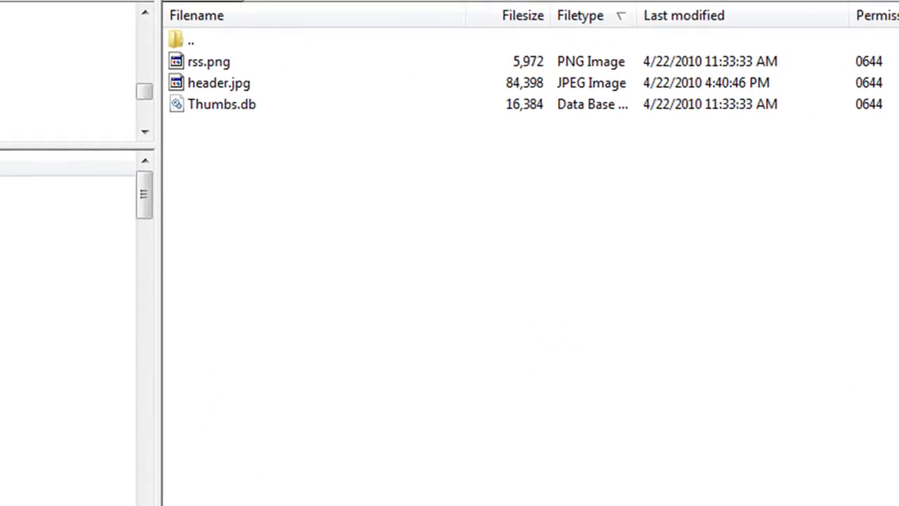
{"action": "key", "text": "ctrl+s"}
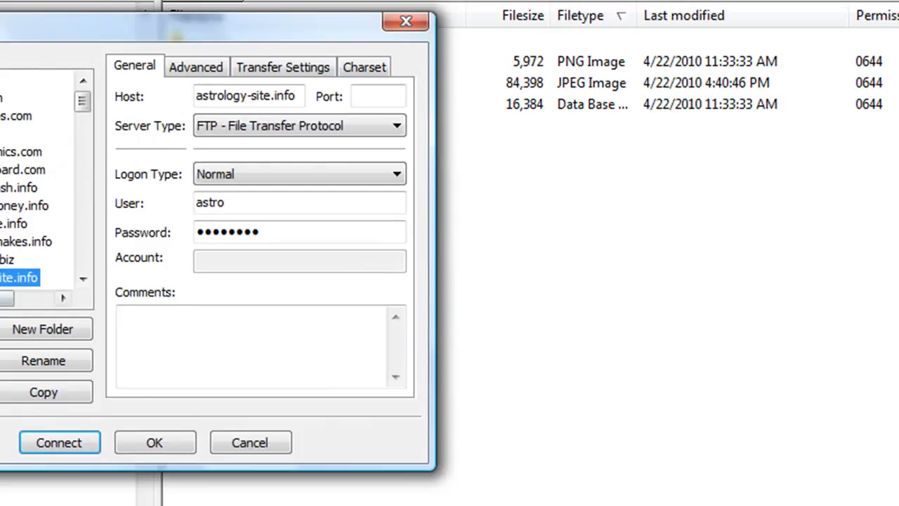
{"action": "left_click", "coordinate": [53, 444]}
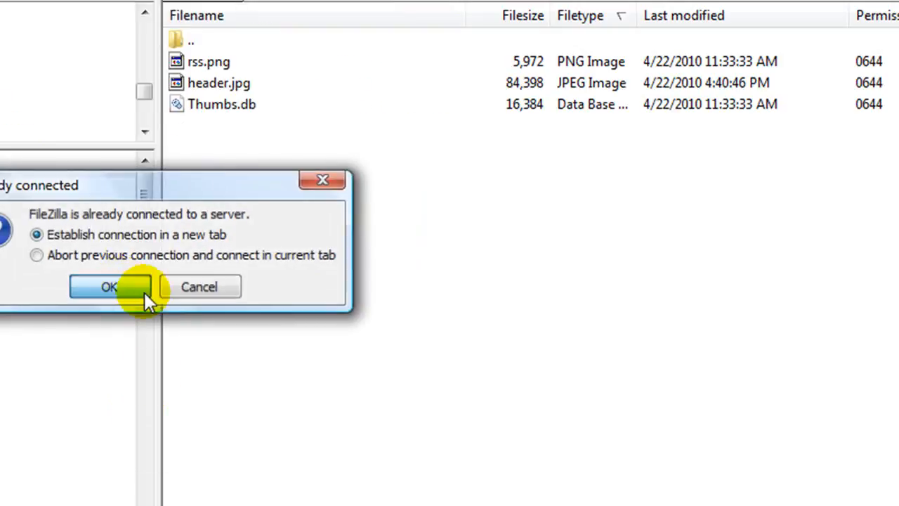
{"action": "left_click", "coordinate": [111, 286]}
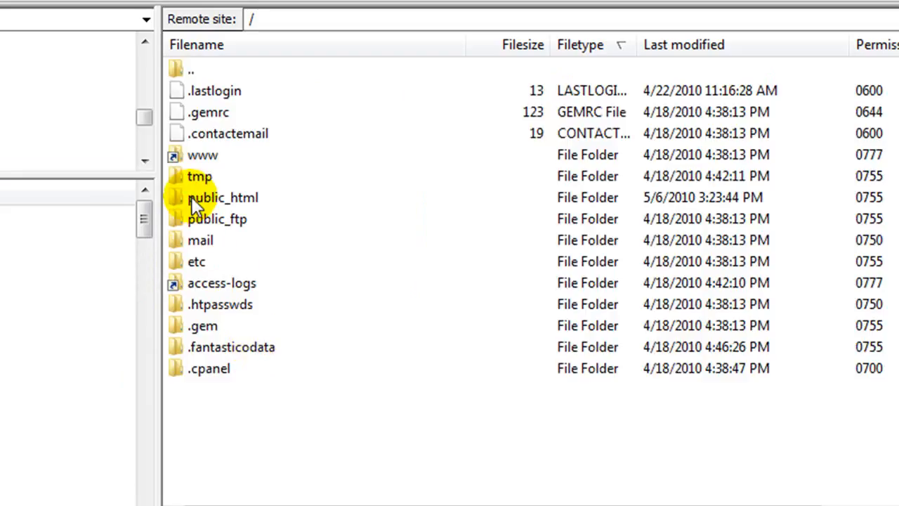
Open the remote folder public_html/wp-content/themes/cleancopy
{"action": "double_click", "coordinate": [191, 197]}
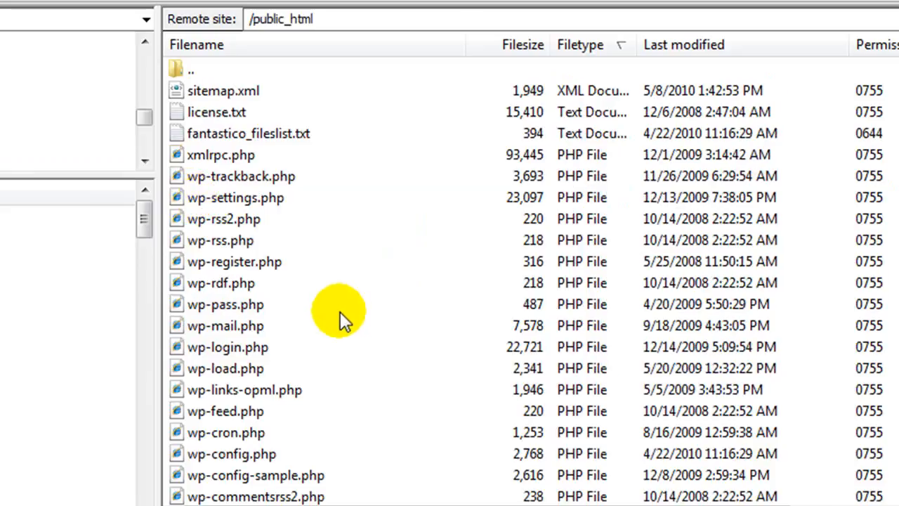
{"action": "scroll", "coordinate": [346, 323], "scroll_direction": "down", "scroll_amount": 7}
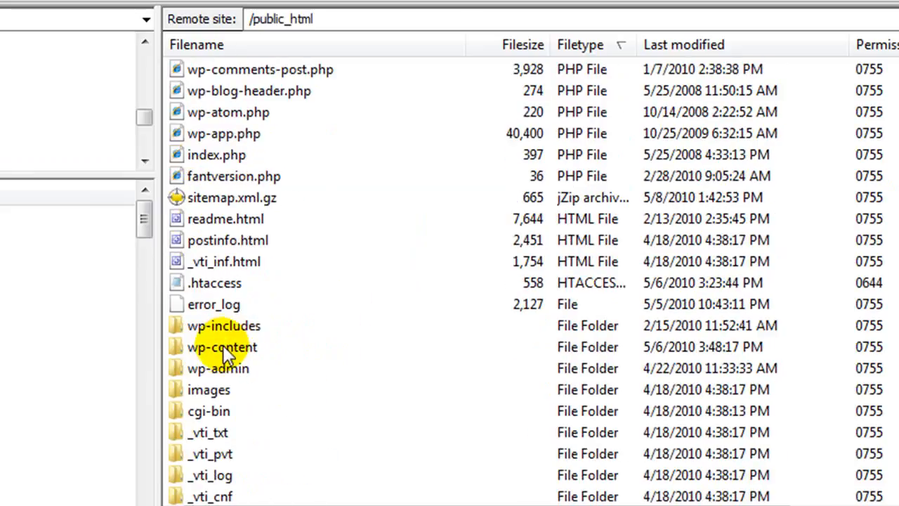
{"action": "double_click", "coordinate": [217, 347]}
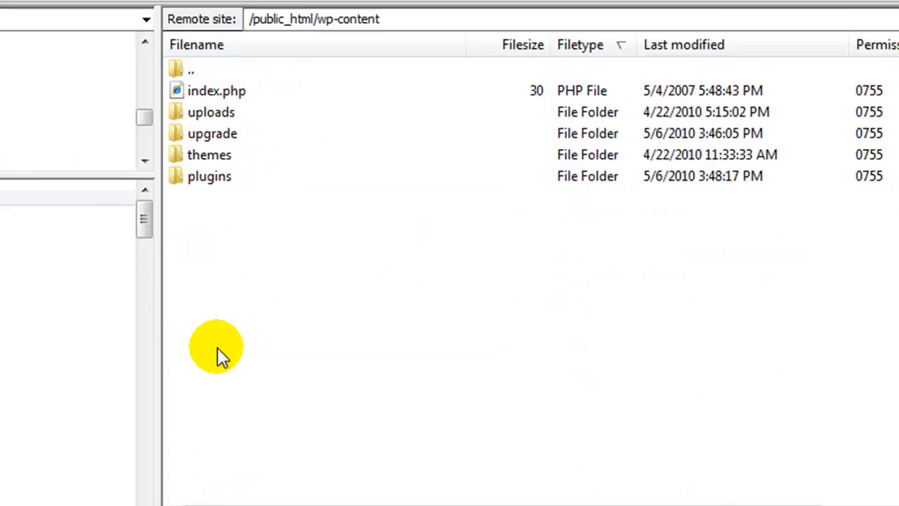
{"action": "double_click", "coordinate": [199, 153]}
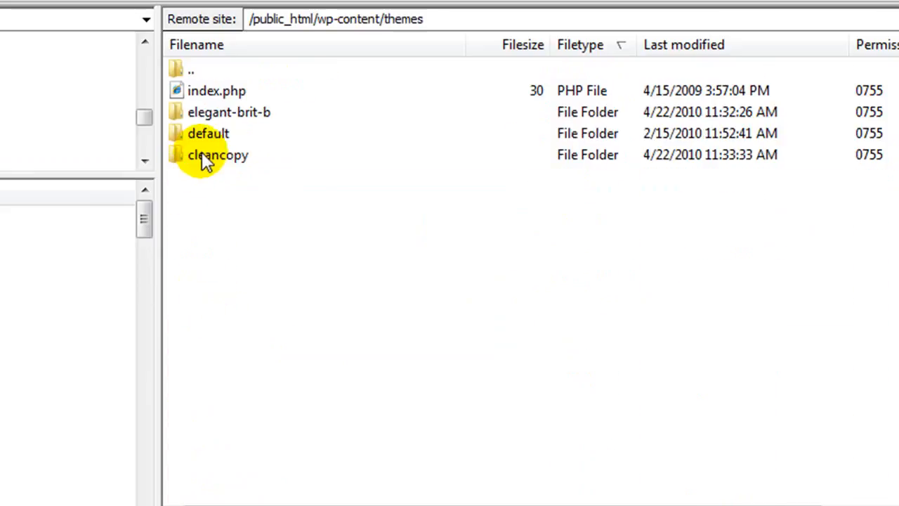
{"action": "double_click", "coordinate": [200, 154]}
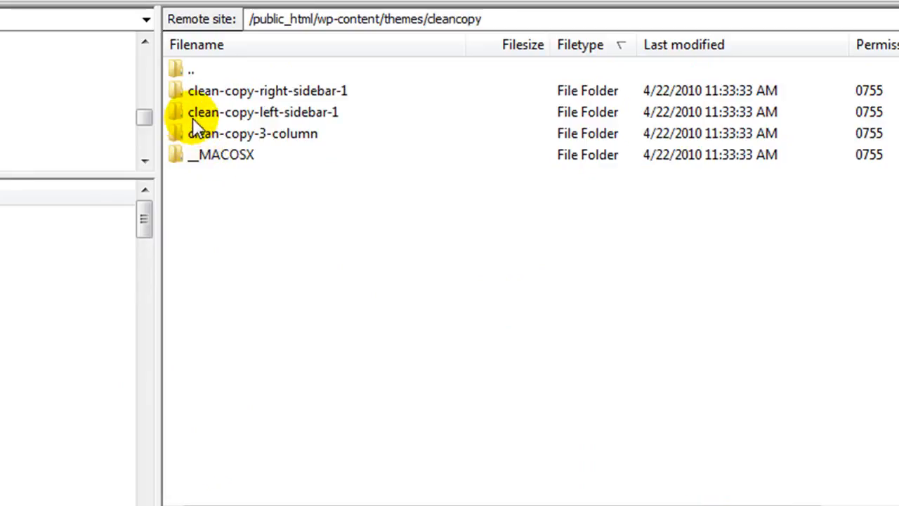
Open the clean-copy-right-sidebar-1 theme folder, examine its files, and go into its images subfolder
{"action": "left_click", "coordinate": [327, 96]}
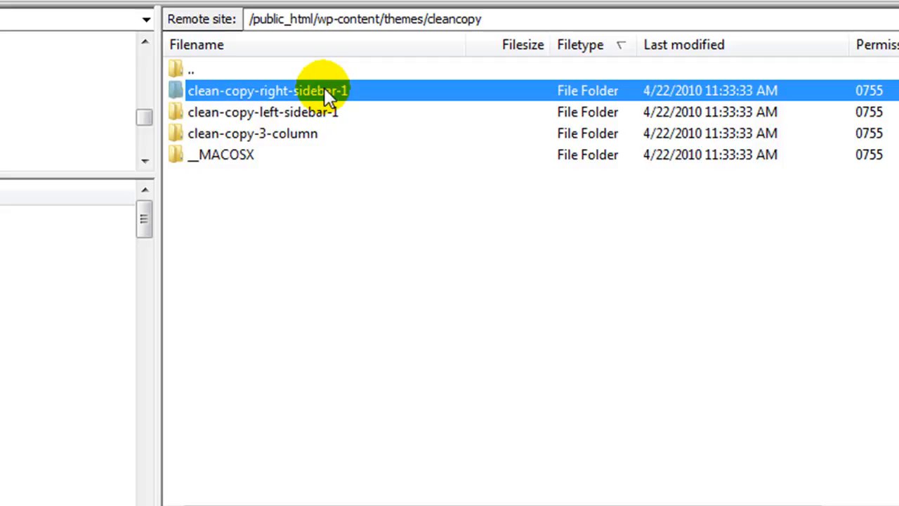
{"action": "double_click", "coordinate": [191, 89]}
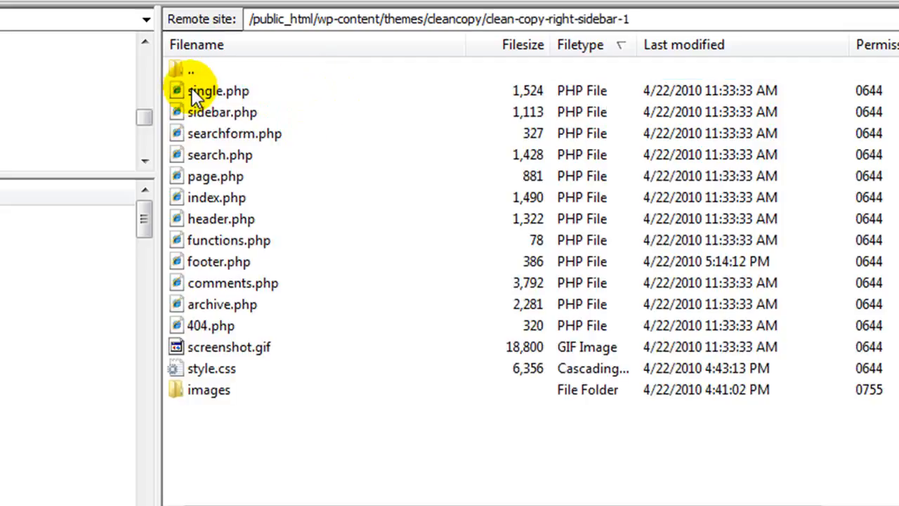
{"action": "double_click", "coordinate": [197, 392]}
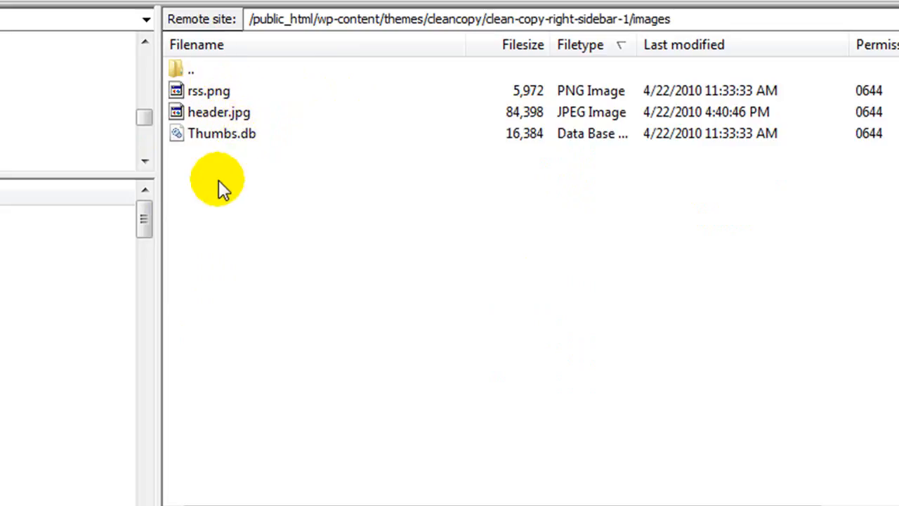
Go back up from the Clean Copy images folder to the themes folder
{"action": "left_click", "coordinate": [176, 68]}
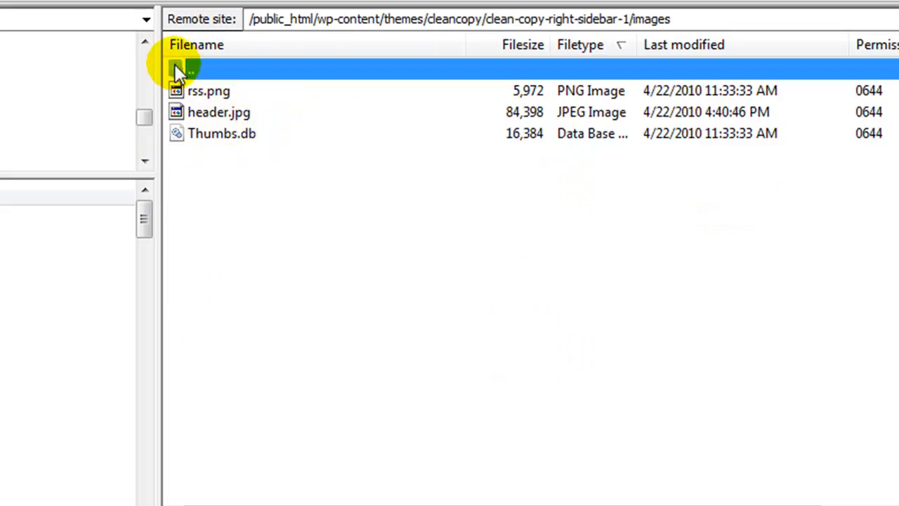
{"action": "double_click", "coordinate": [176, 68]}
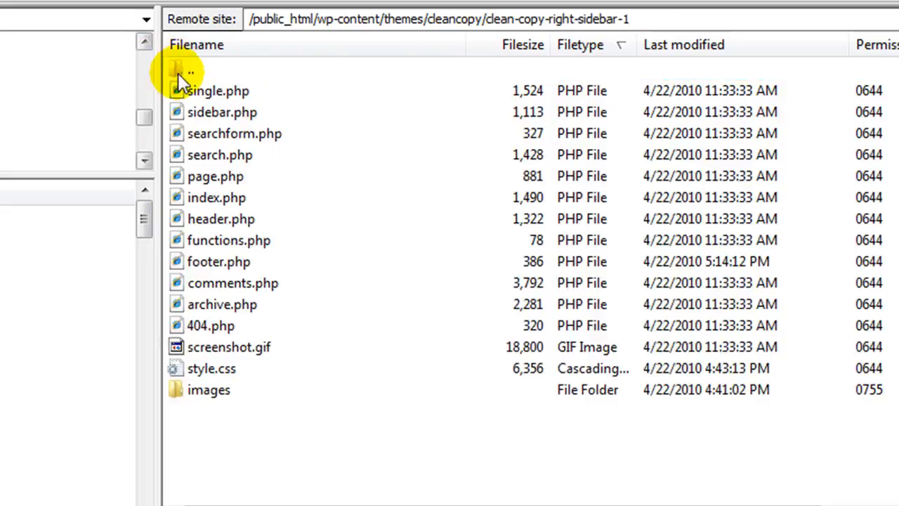
{"action": "left_click", "coordinate": [183, 68]}
{"action": "double_click", "coordinate": [182, 68]}
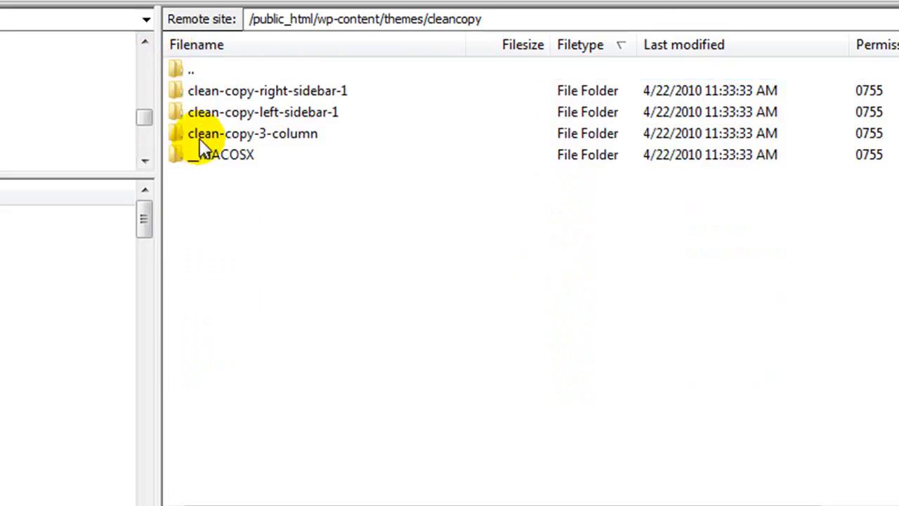
{"action": "double_click", "coordinate": [177, 67]}
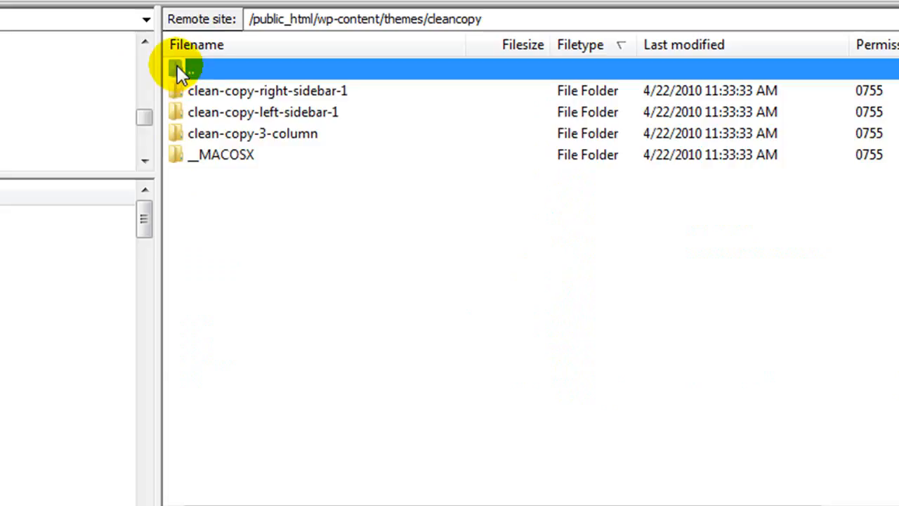
Open the elegant-brit-b theme's images folder and select the background image main-bg.jpg
{"action": "left_click", "coordinate": [178, 112]}
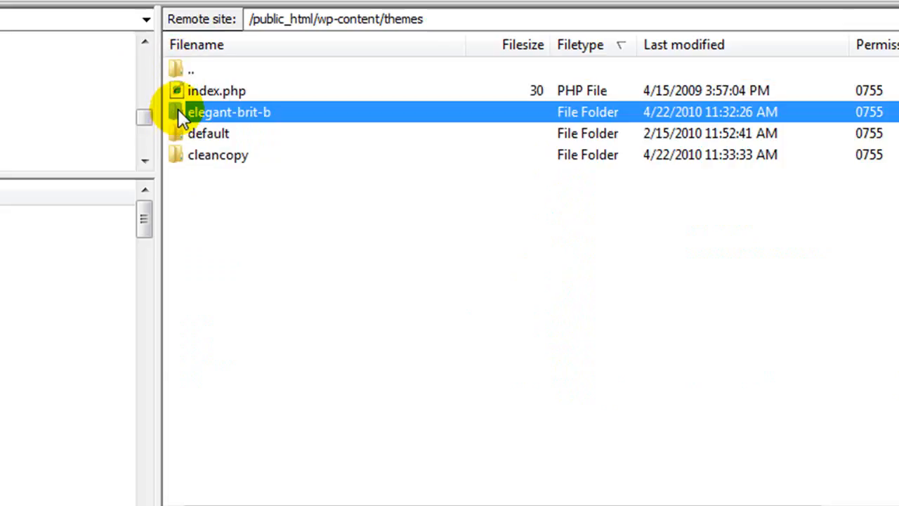
{"action": "double_click", "coordinate": [178, 114]}
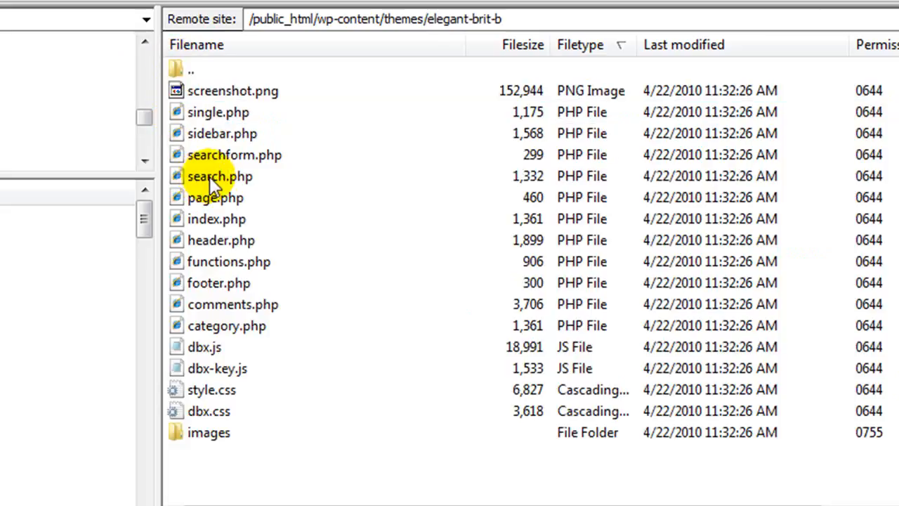
{"action": "double_click", "coordinate": [203, 435]}
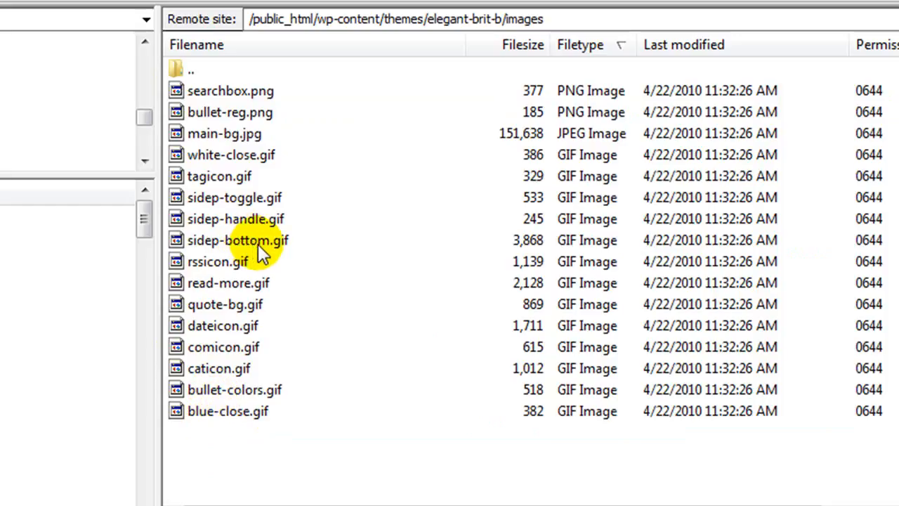
{"action": "left_click", "coordinate": [224, 134]}
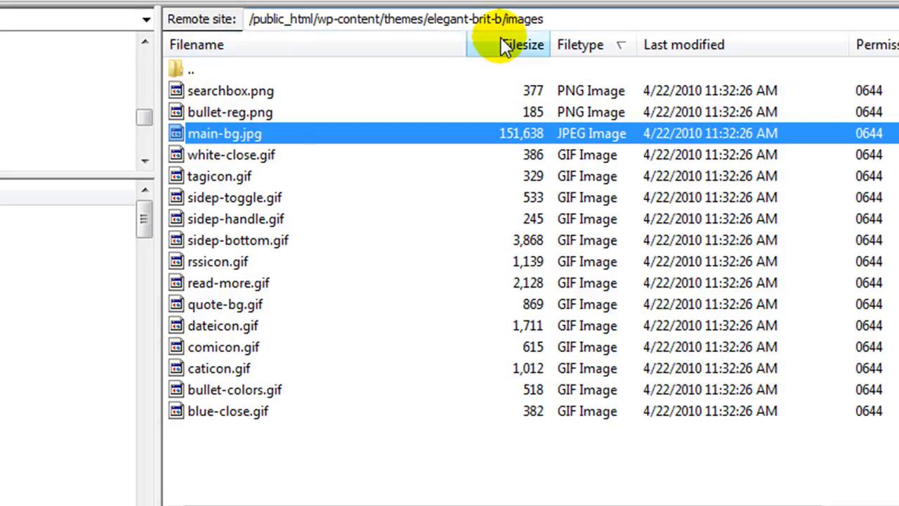
Leave the elegant-brit-b images folder and go back up through the theme folder and the themes folder
{"action": "double_click", "coordinate": [177, 73]}
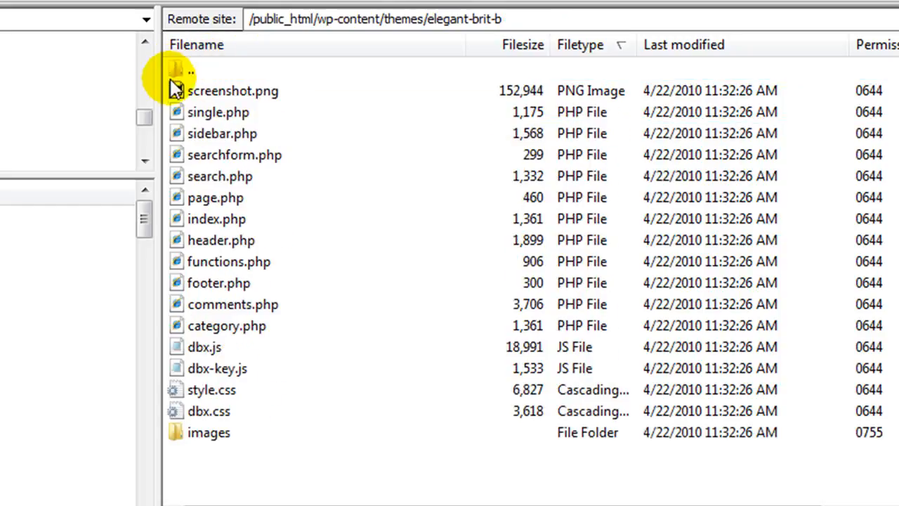
{"action": "left_click", "coordinate": [176, 73]}
{"action": "double_click", "coordinate": [176, 73]}
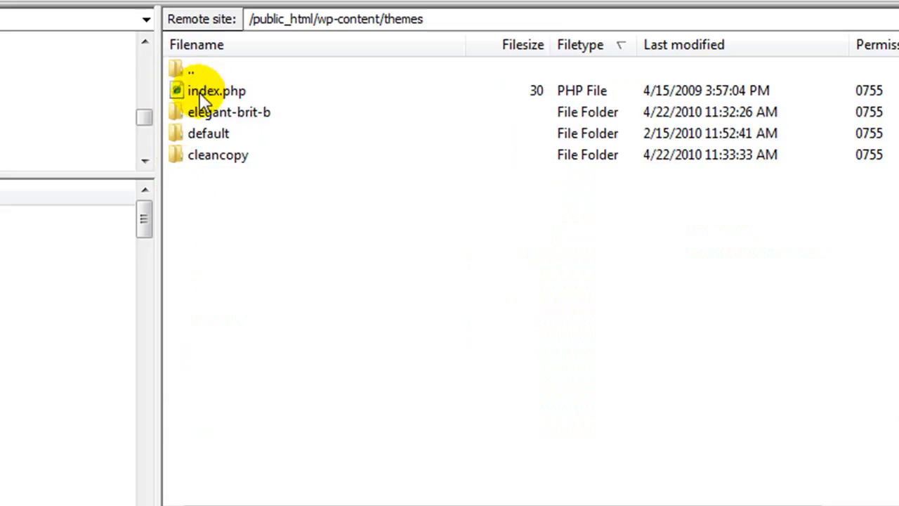
{"action": "double_click", "coordinate": [176, 72]}
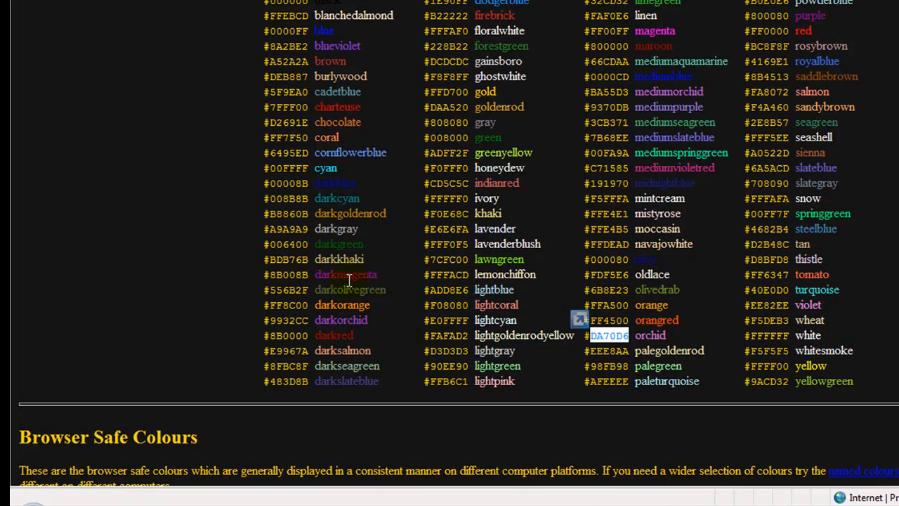
Copy the darkmagenta code 8B008B from the Web Colours chart and paste it over the body background code in style.css
{"action": "left_click_drag", "start_coordinate": [307, 274], "coordinate": [270, 276]}
{"action": "right_click", "coordinate": [278, 278]}
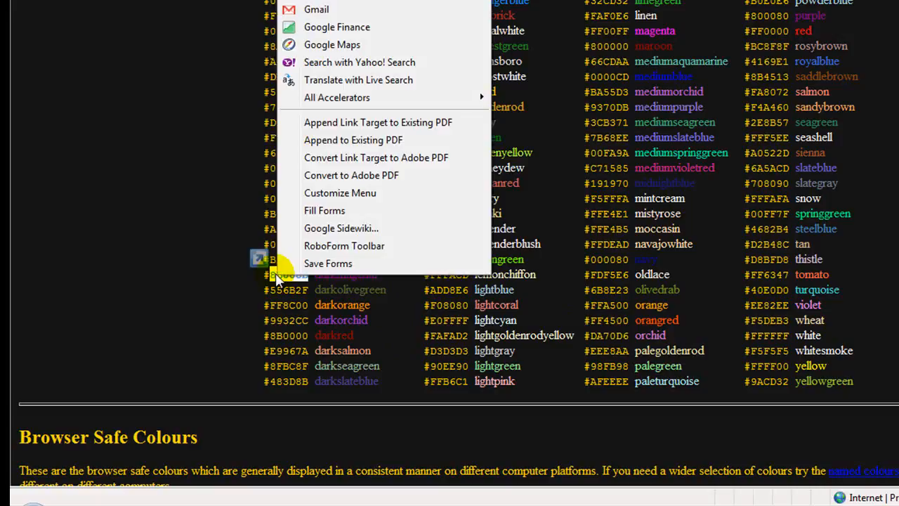
{"action": "left_click", "coordinate": [320, 1]}
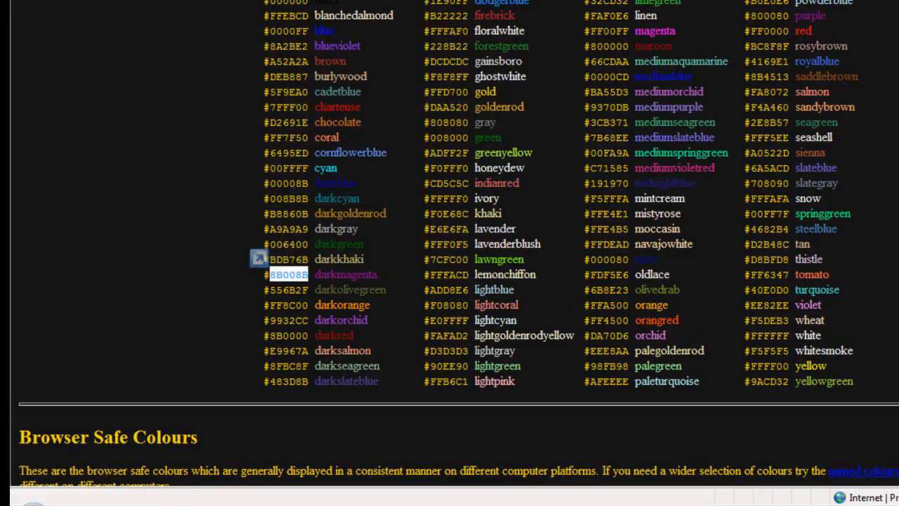
{"action": "left_click", "coordinate": [372, 505]}
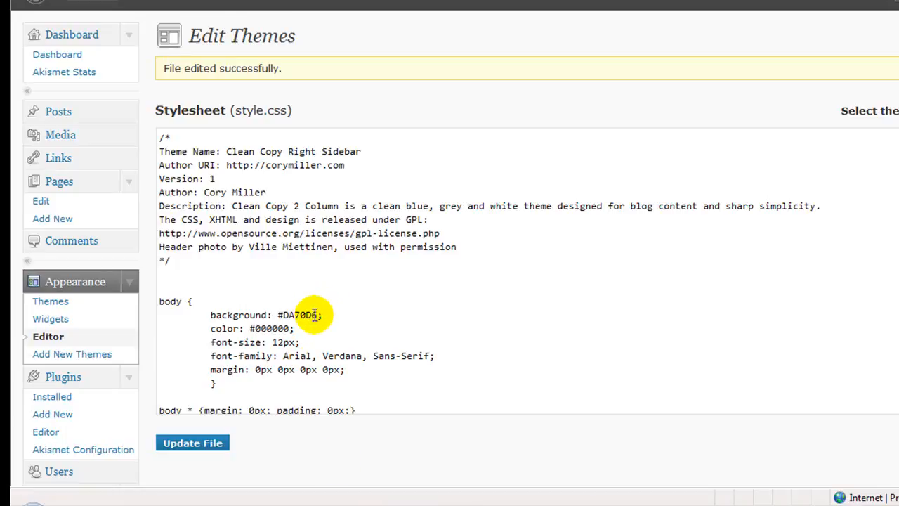
{"action": "left_click_drag", "start_coordinate": [316, 313], "coordinate": [282, 311]}
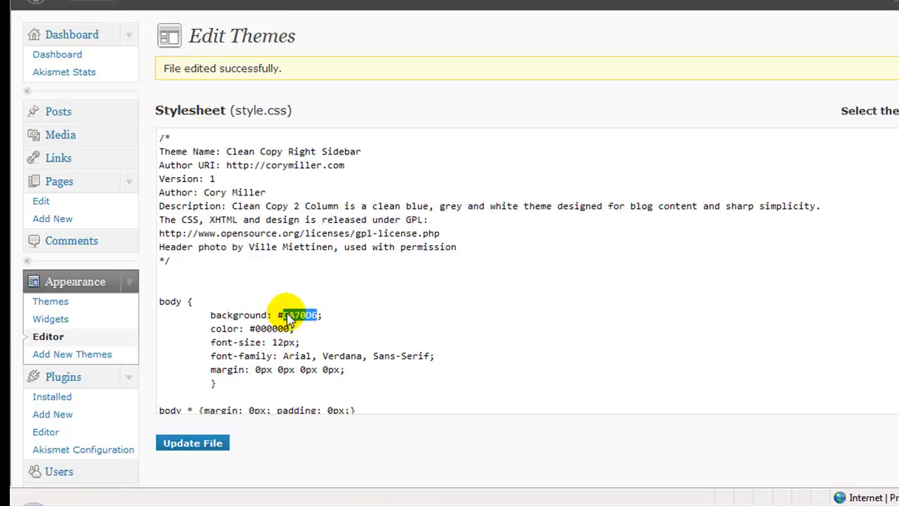
{"action": "right_click", "coordinate": [291, 315]}
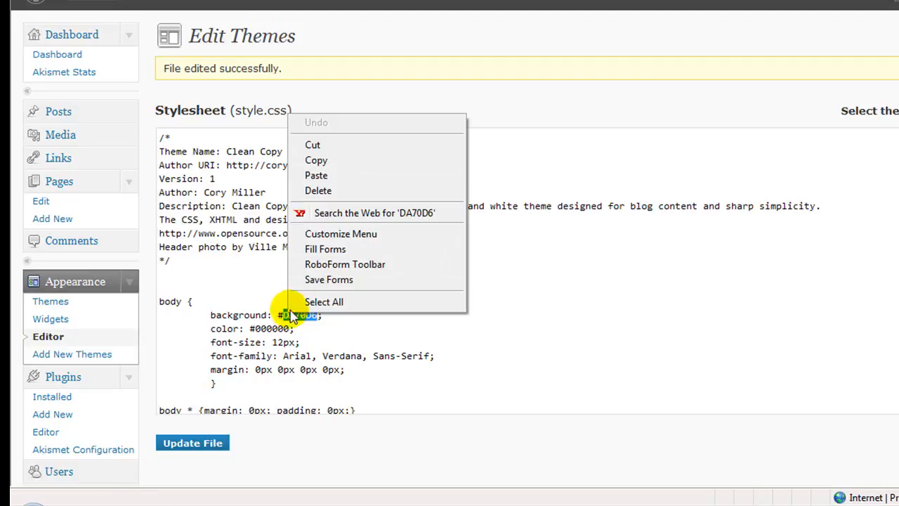
{"action": "left_click", "coordinate": [309, 176]}
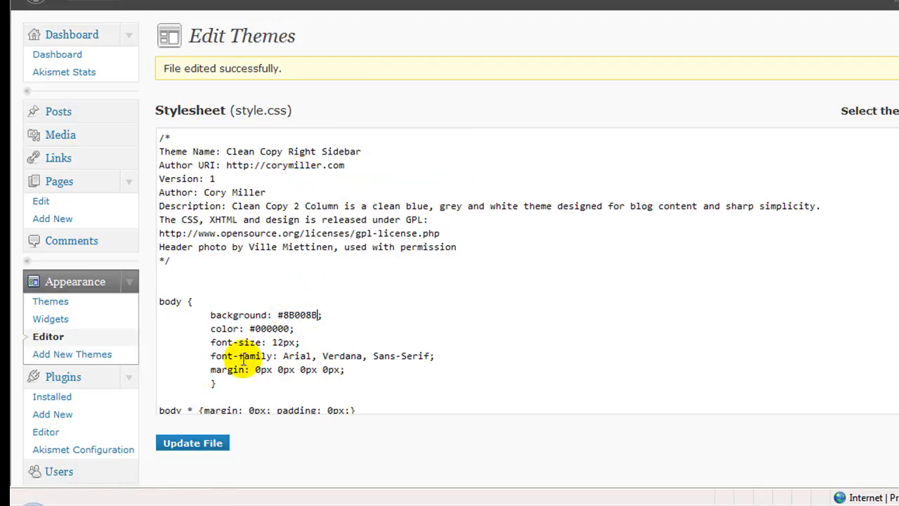
Save the stylesheet with its new body background code and refresh the live site to view the changed colour
{"action": "left_click", "coordinate": [199, 444]}
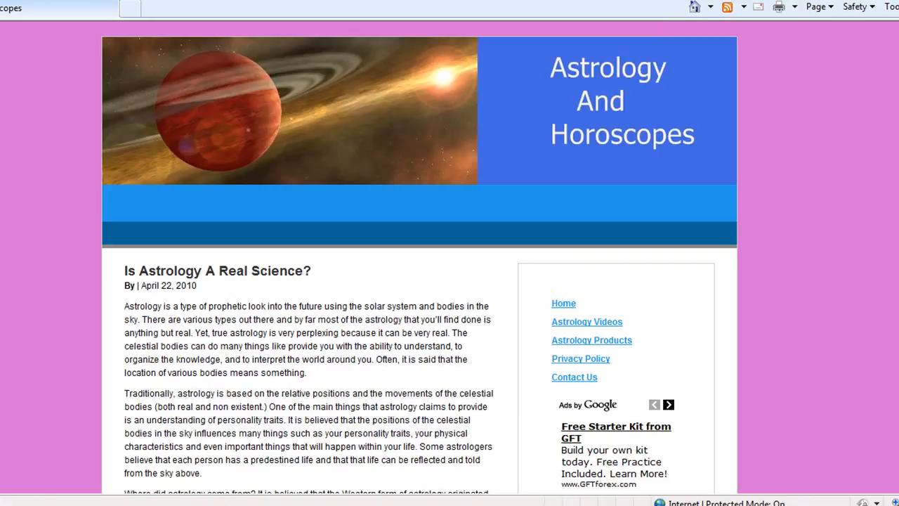
{"action": "key", "text": "F5"}
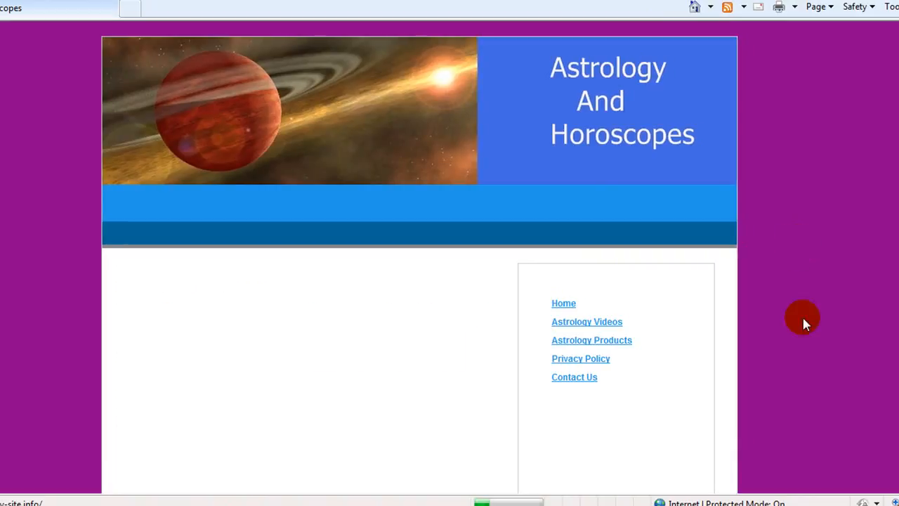
{"action": "left_click", "coordinate": [22, 294]}
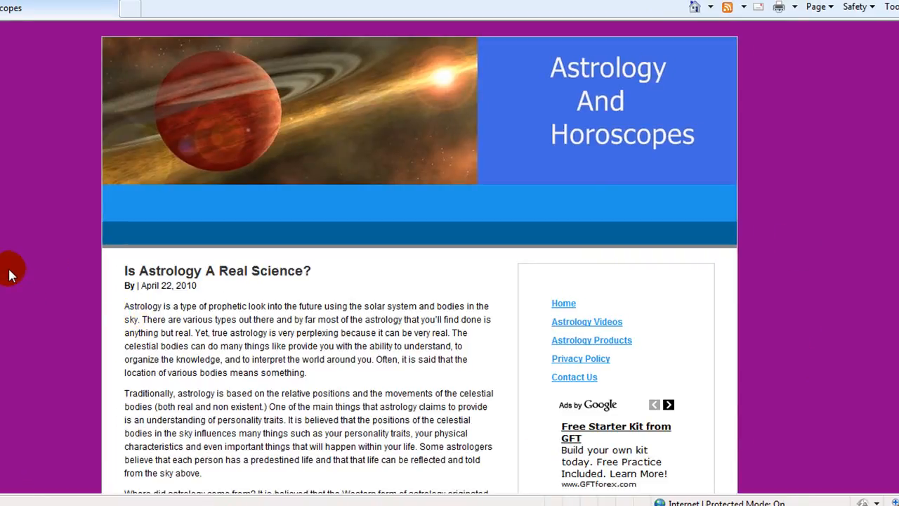
Switch from the live site back to the Web Colours page and look at its named-colour chart
{"action": "mouse_move", "coordinate": [251, 505]}
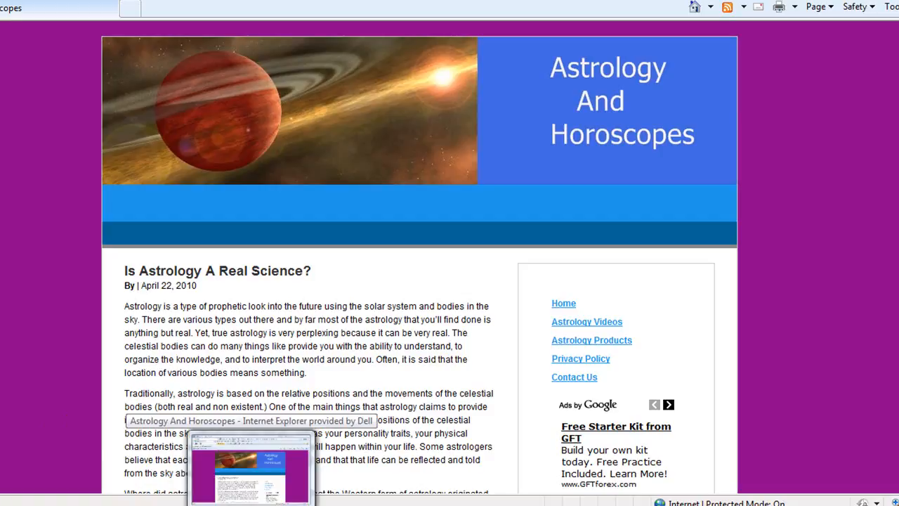
{"action": "left_click", "coordinate": [251, 505]}
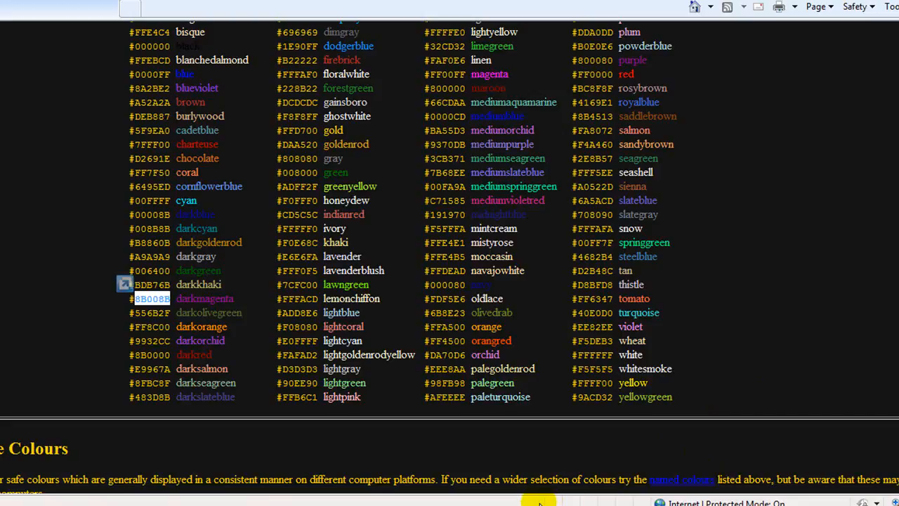
{"action": "mouse_move", "coordinate": [369, 505]}
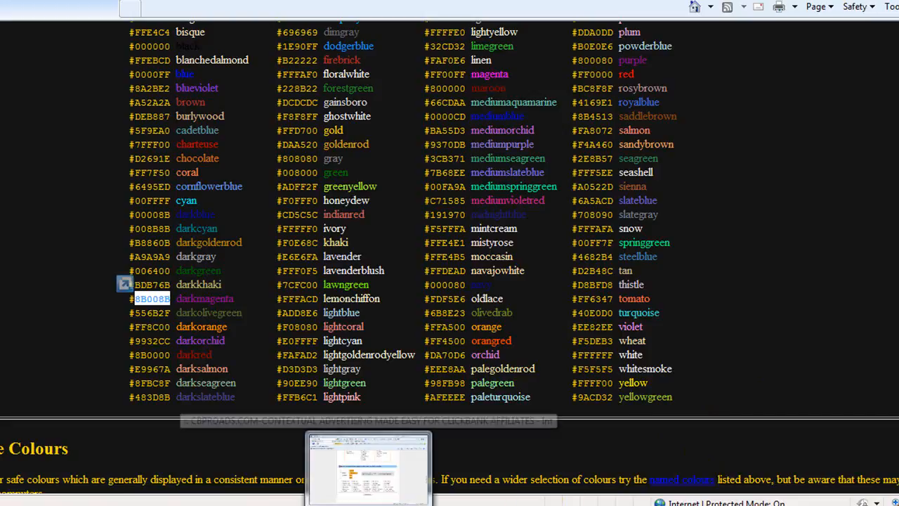
{"action": "mouse_move", "coordinate": [251, 505]}
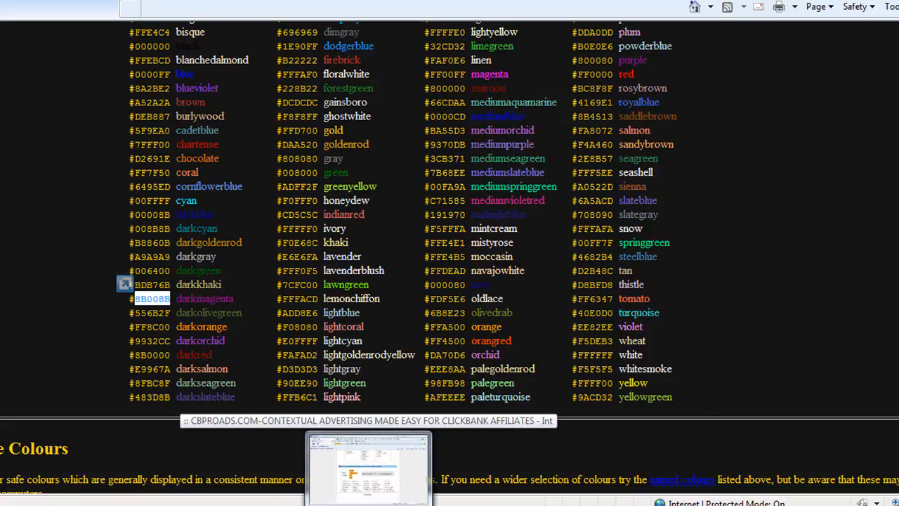
Return to the live Astrology And Horoscopes site and look through the browser's list of previously visited addresses
{"action": "left_click", "coordinate": [232, 505]}
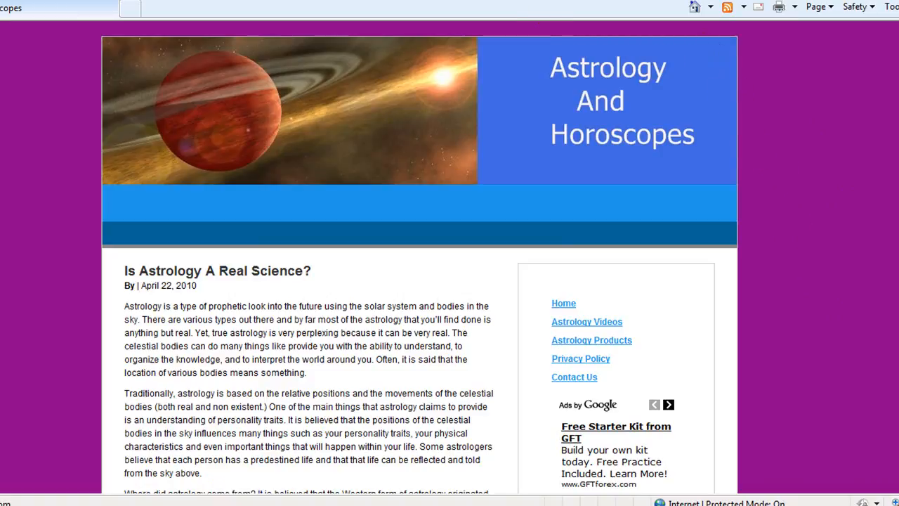
{"action": "left_click", "coordinate": [670, 0]}
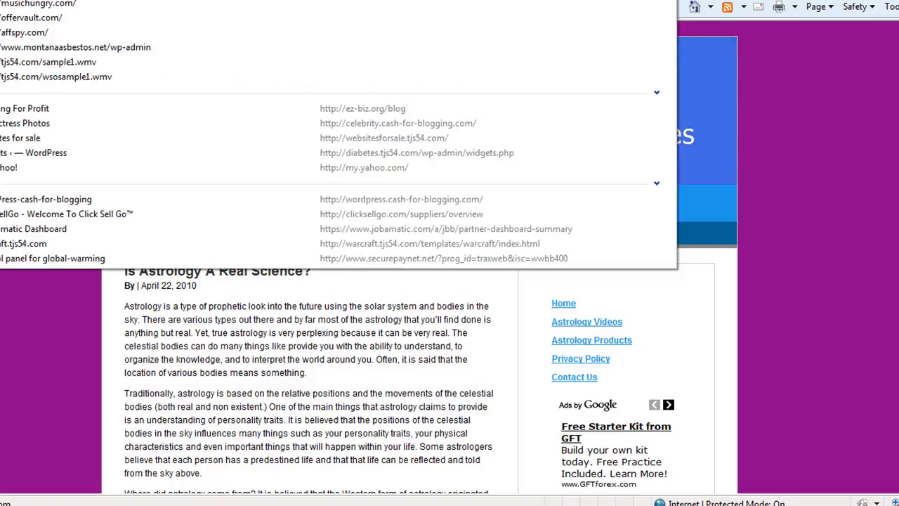
{"action": "left_click", "coordinate": [75, 1]}
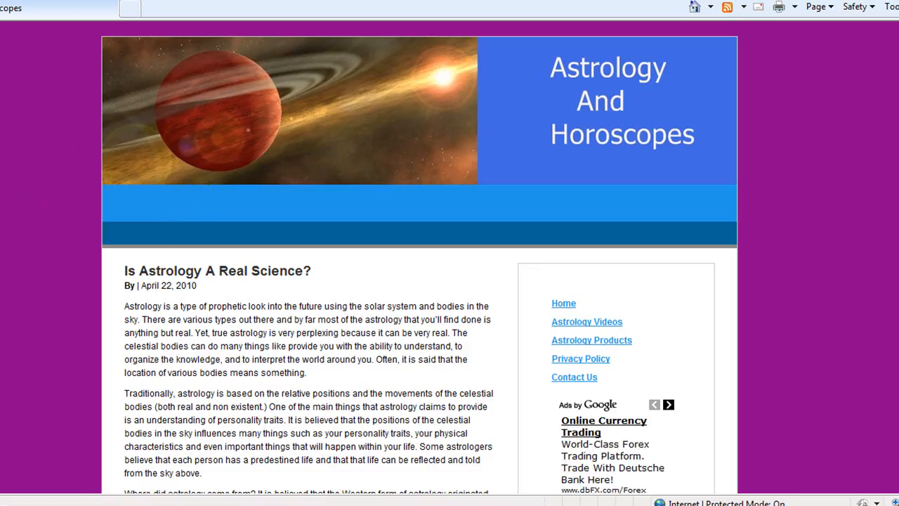
Go from the live site to its WordPress admin and open the Clean Copy Right Sidebar stylesheet for editing
{"action": "scroll", "coordinate": [582, 145], "scroll_direction": "down", "scroll_amount": 9}
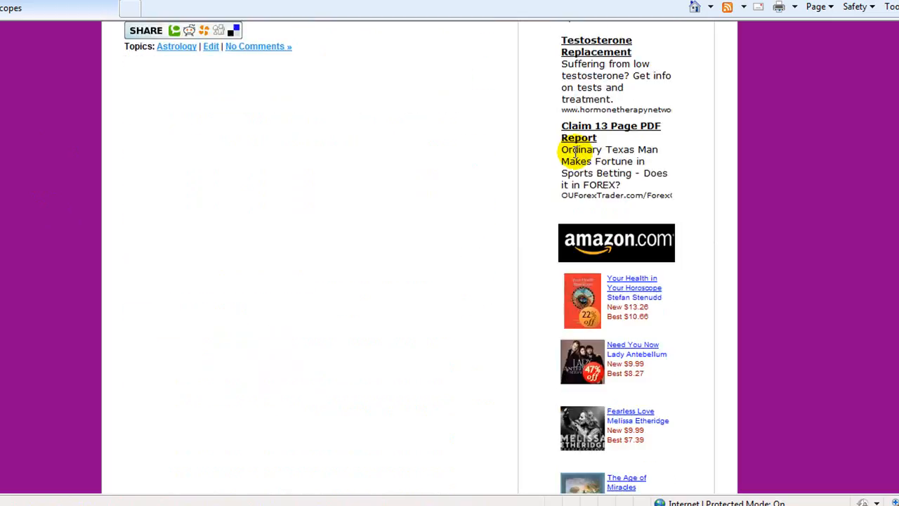
{"action": "scroll", "coordinate": [572, 165], "scroll_direction": "down", "scroll_amount": 5}
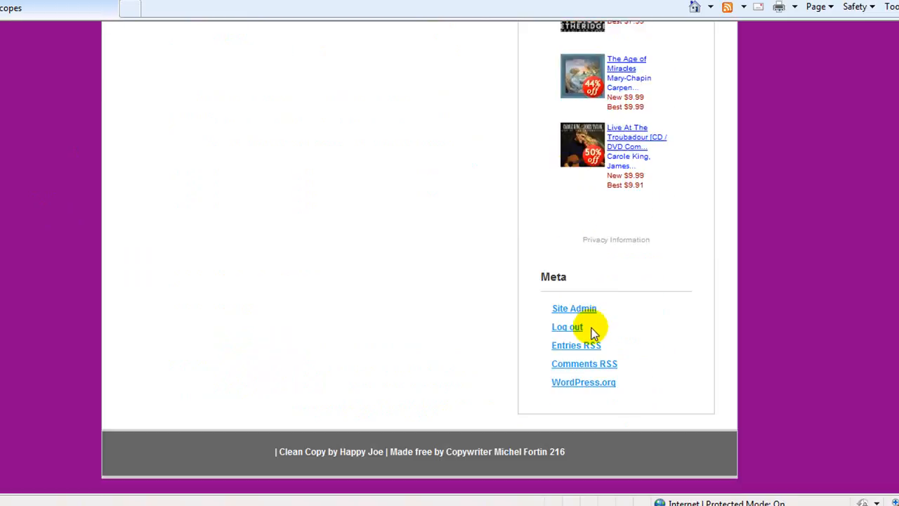
{"action": "left_click", "coordinate": [585, 304]}
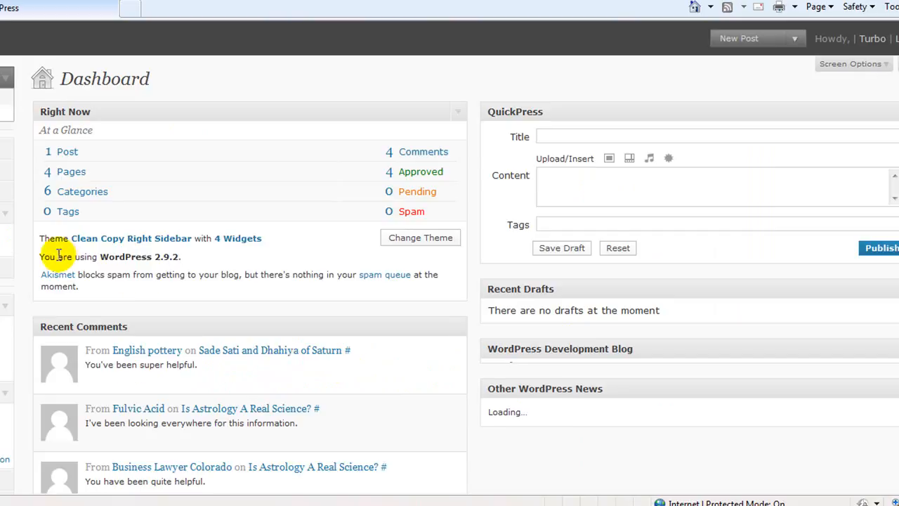
{"action": "scroll", "coordinate": [32, 302], "scroll_direction": "down", "scroll_amount": 2}
{"action": "scroll", "coordinate": [17, 326], "scroll_direction": "down", "scroll_amount": 1}
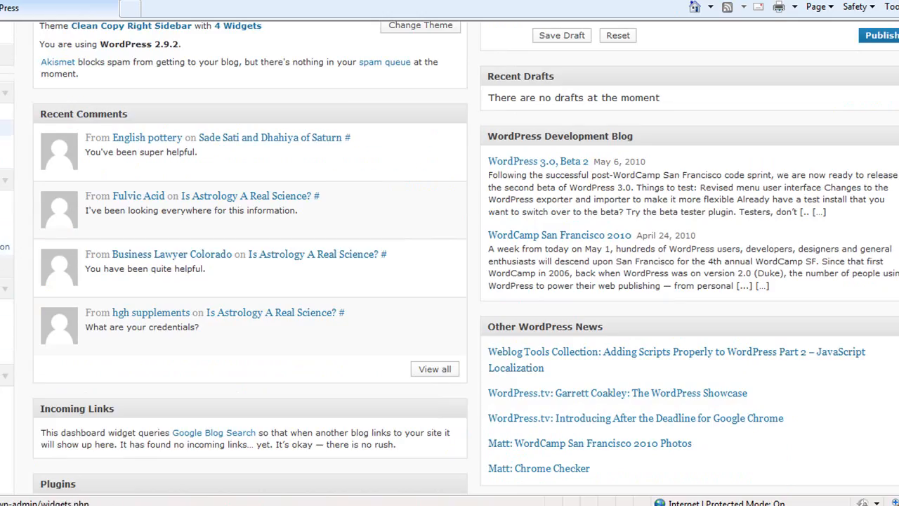
{"action": "left_click", "coordinate": [4, 144]}
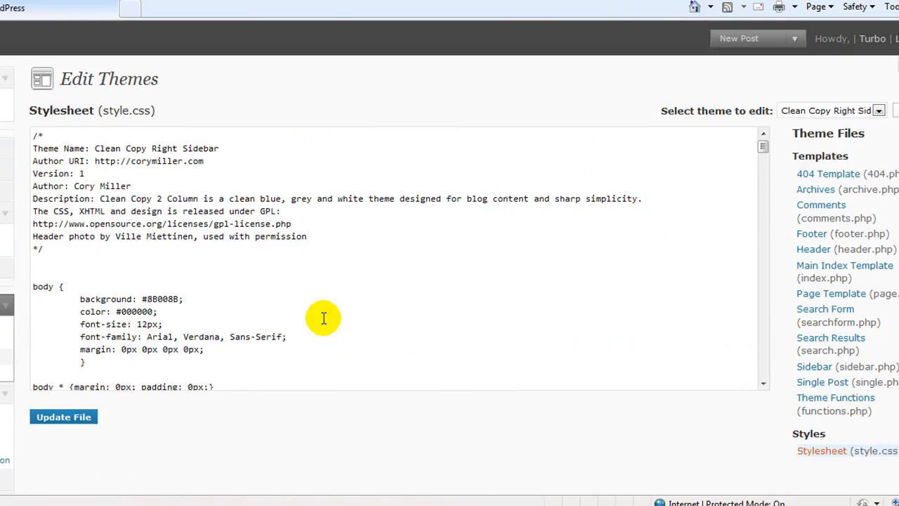
Copy the body background code 8B008B from style.css
{"action": "left_click_drag", "start_coordinate": [177, 298], "coordinate": [152, 298]}
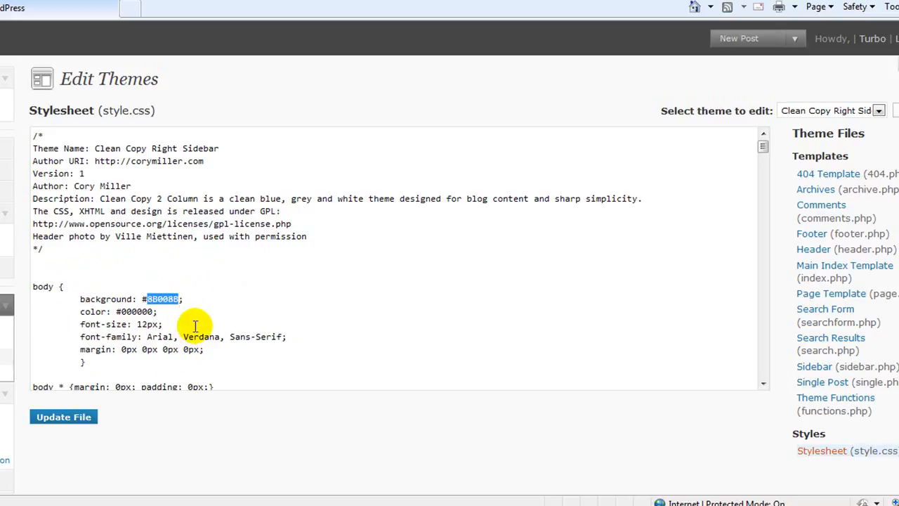
{"action": "right_click", "coordinate": [168, 302]}
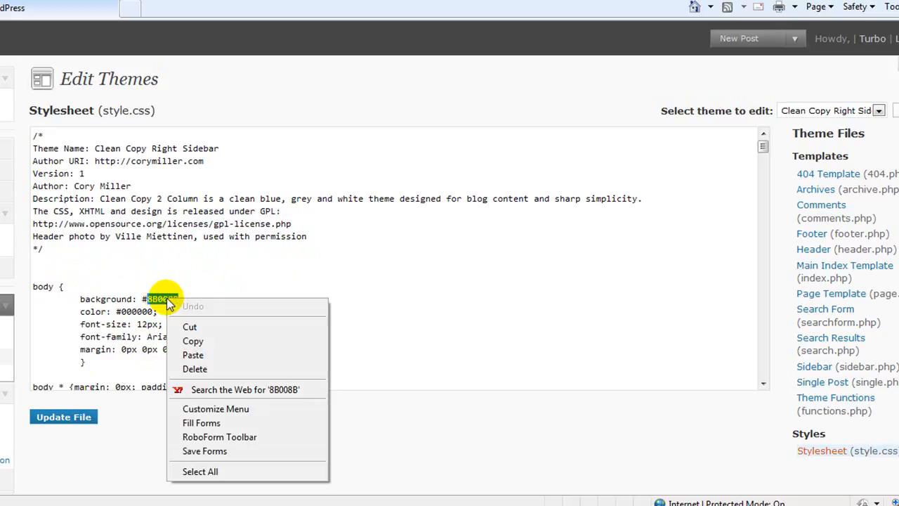
{"action": "left_click", "coordinate": [180, 340]}
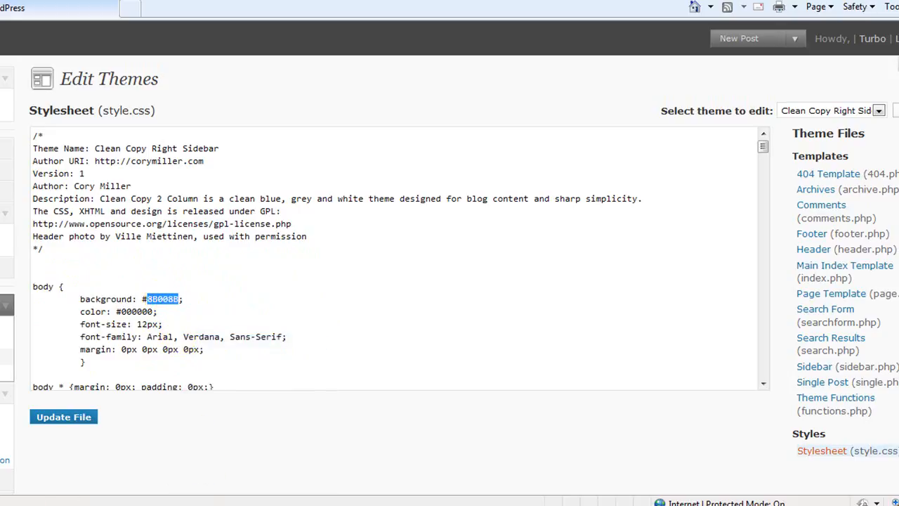
Switch to the CBproads ad page and replace the ad's background colour code with the copied 8B008B
{"action": "left_click", "coordinate": [369, 460]}
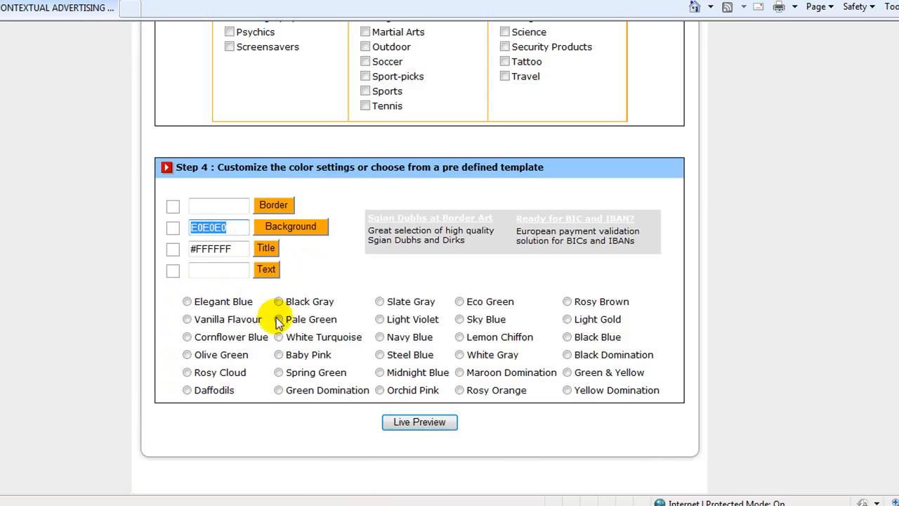
{"action": "scroll", "coordinate": [235, 233], "scroll_direction": "up", "scroll_amount": 4}
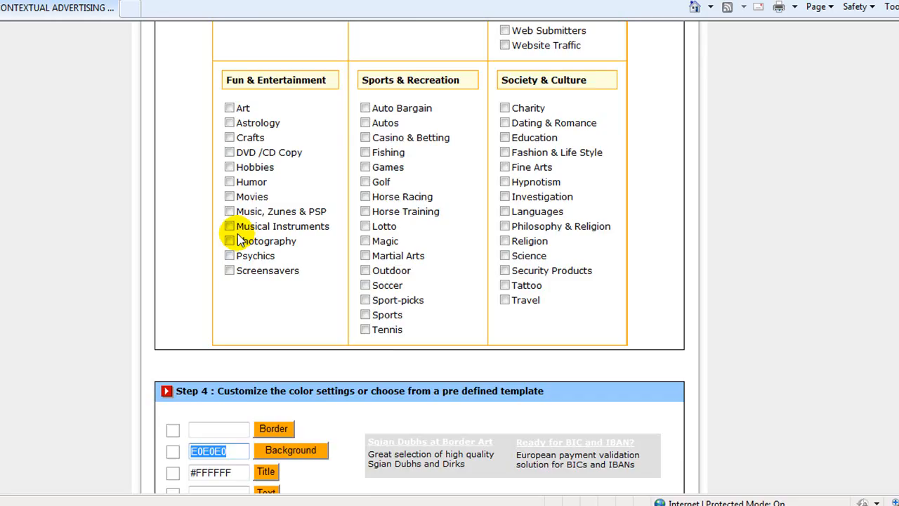
{"action": "scroll", "coordinate": [214, 184], "scroll_direction": "up", "scroll_amount": 10}
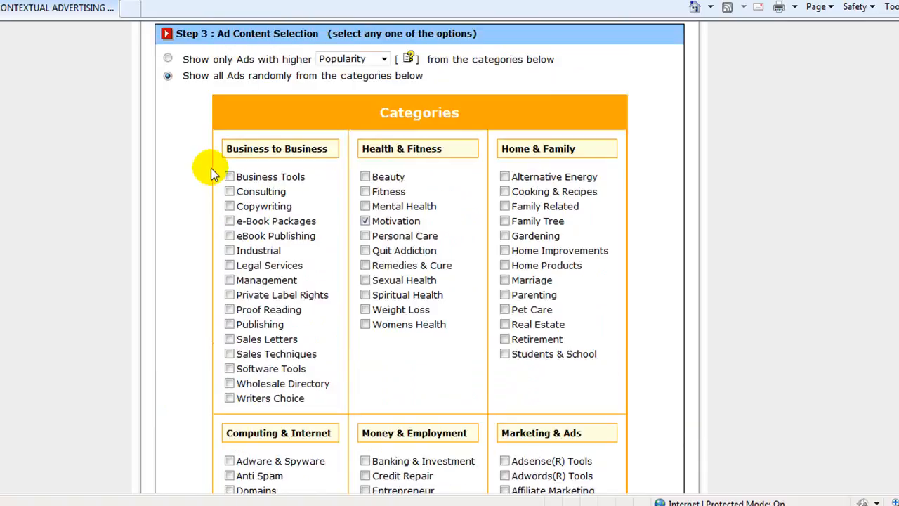
{"action": "scroll", "coordinate": [215, 176], "scroll_direction": "down", "scroll_amount": 13}
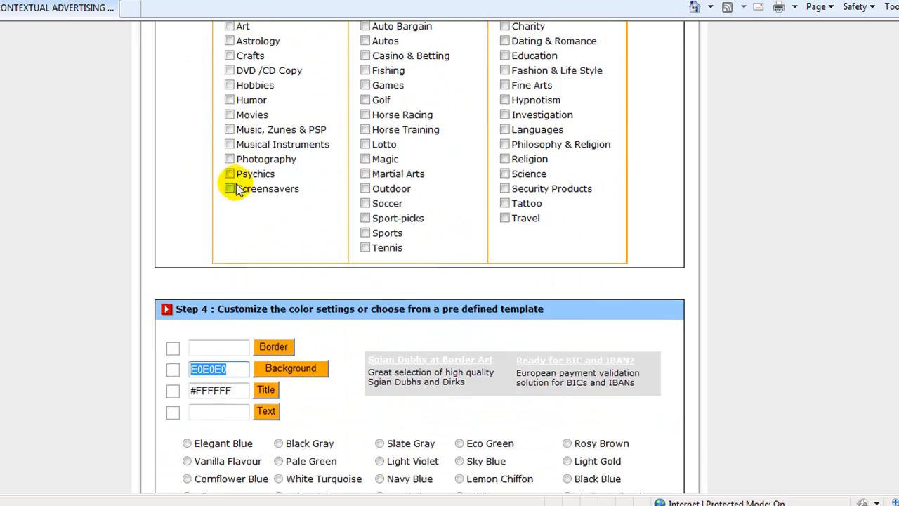
{"action": "left_click", "coordinate": [230, 228]}
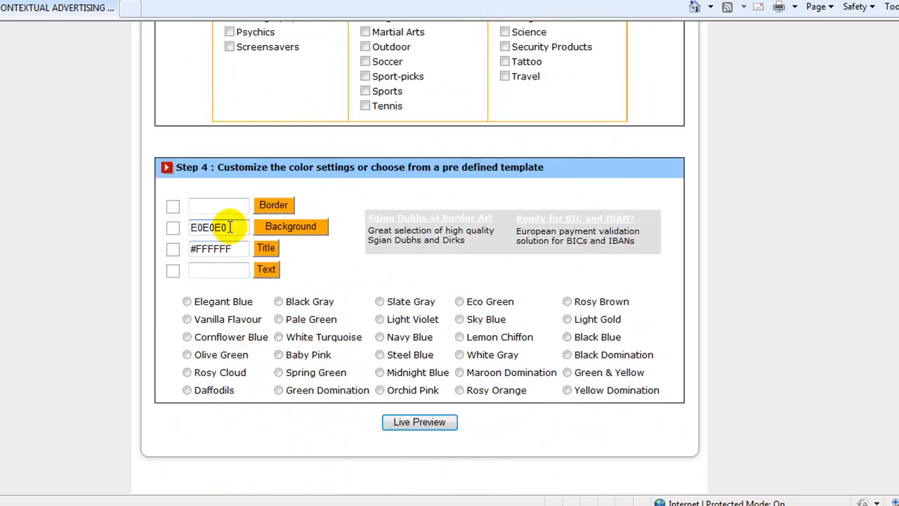
{"action": "left_click_drag", "start_coordinate": [229, 227], "coordinate": [156, 227]}
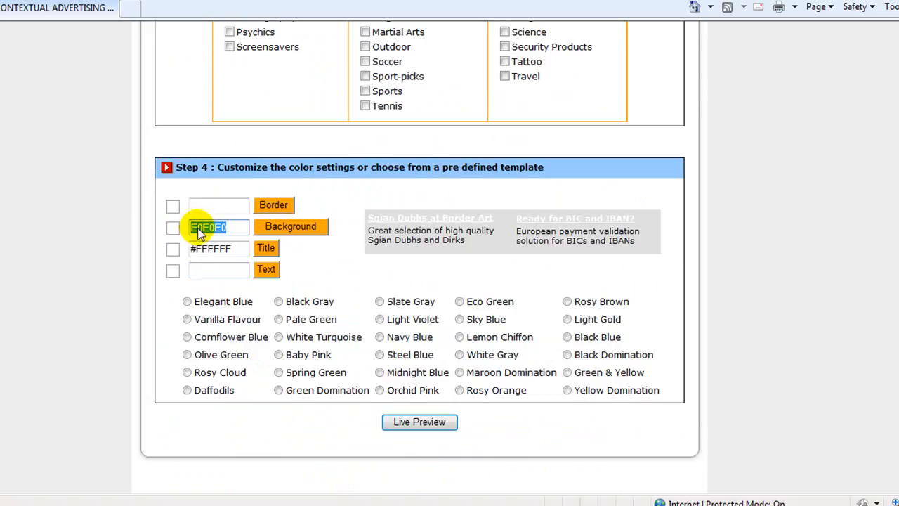
{"action": "right_click", "coordinate": [200, 229]}
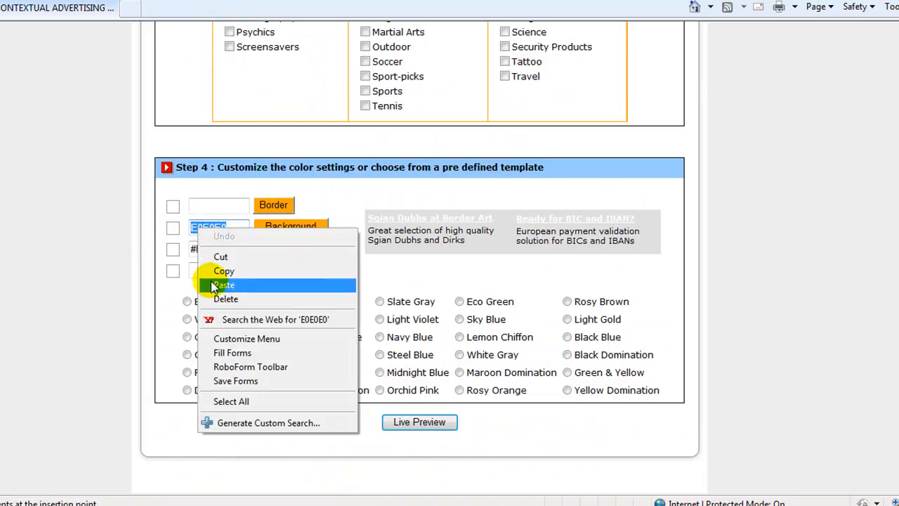
{"action": "left_click", "coordinate": [224, 285]}
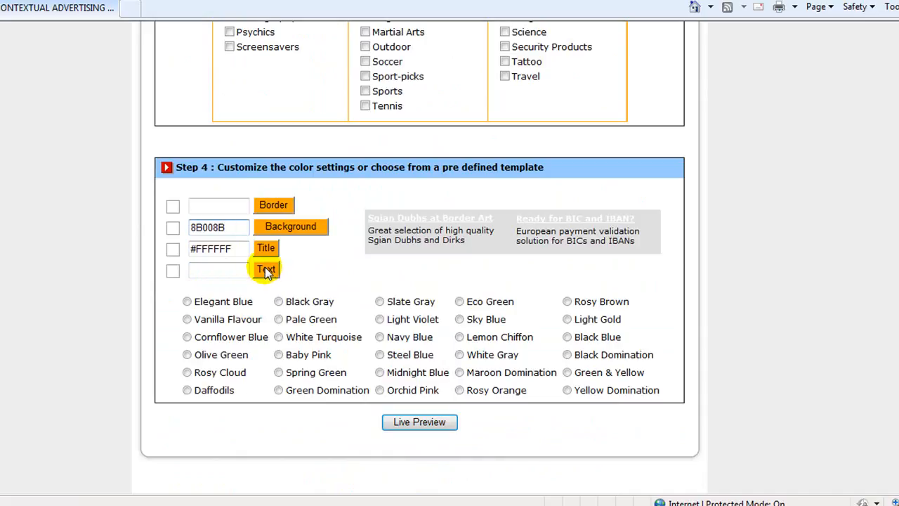
Set the ad's text colour to black, #000000, and generate the live preview
{"action": "left_click", "coordinate": [265, 267]}
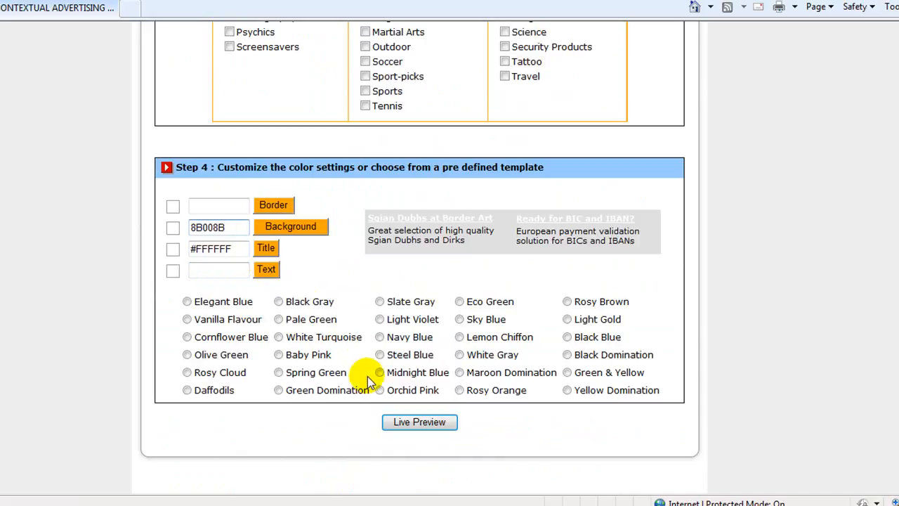
{"action": "left_click", "coordinate": [405, 423]}
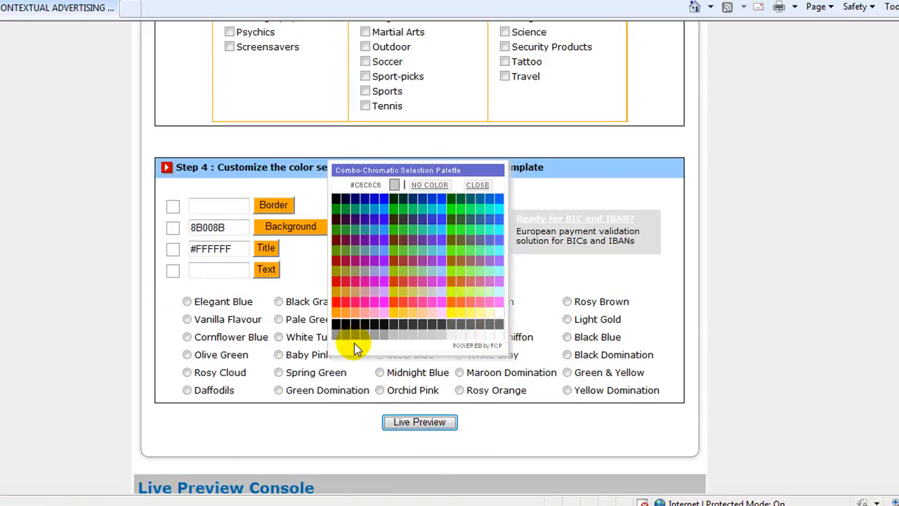
{"action": "left_click", "coordinate": [335, 324]}
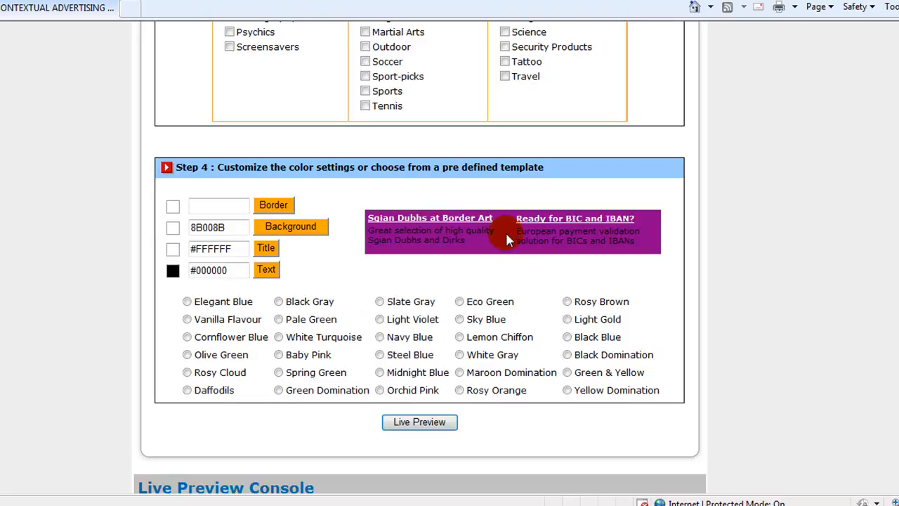
Compare the ad's background colour code and sample on the CBproads page with the live site's background
{"action": "mouse_move", "coordinate": [251, 504]}
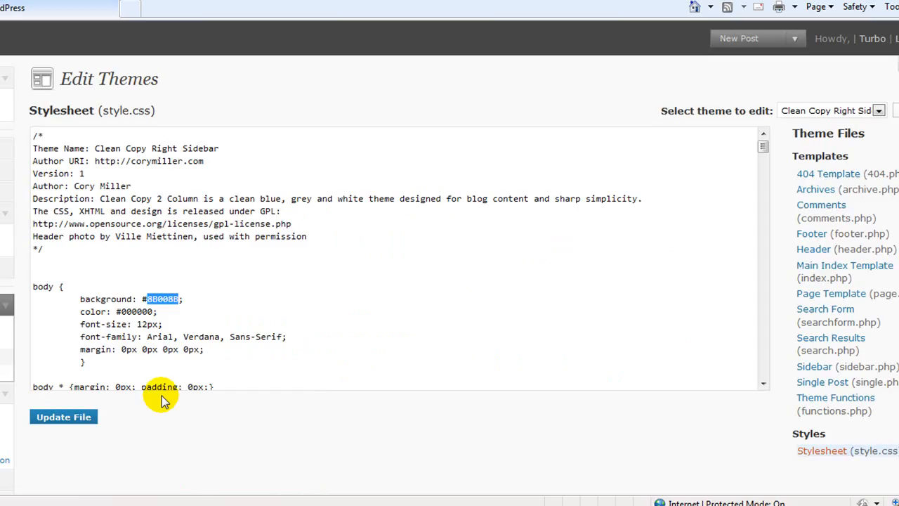
{"action": "left_click", "coordinate": [251, 502]}
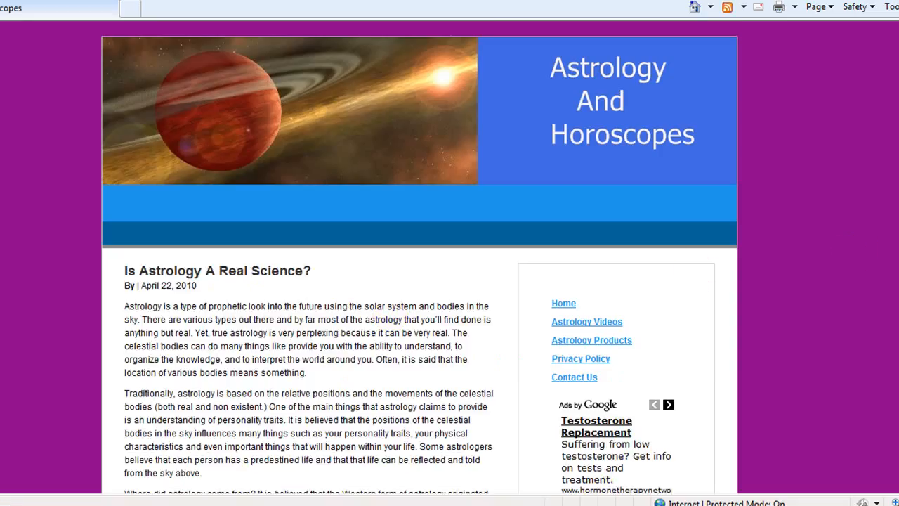
{"action": "left_click", "coordinate": [369, 503]}
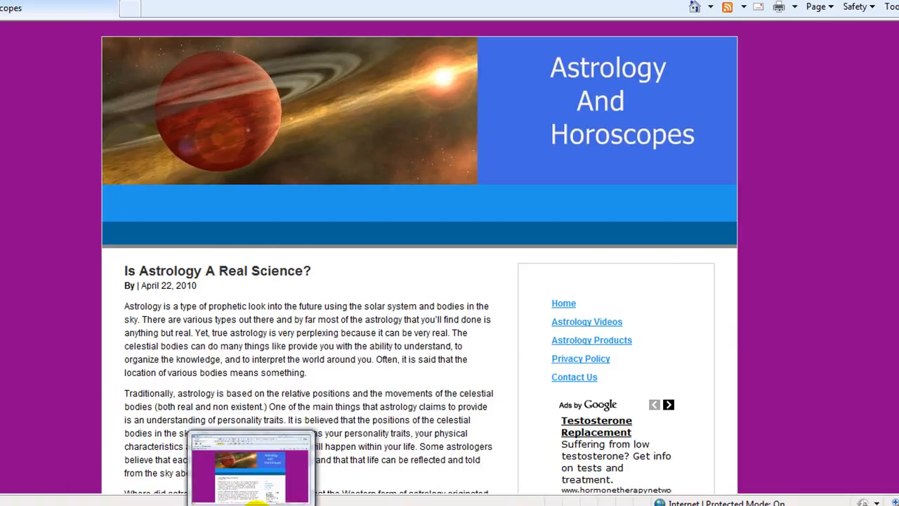
{"action": "left_click", "coordinate": [383, 505]}
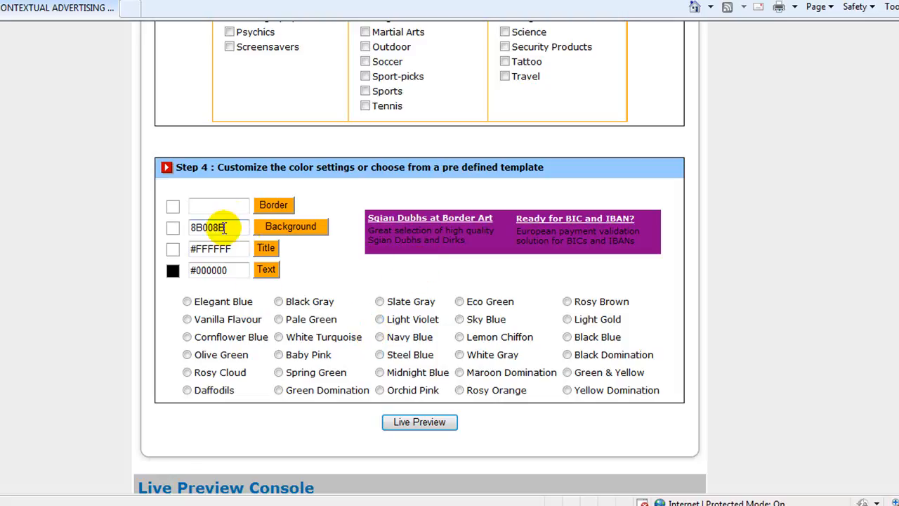
{"action": "left_click_drag", "start_coordinate": [224, 228], "coordinate": [191, 226]}
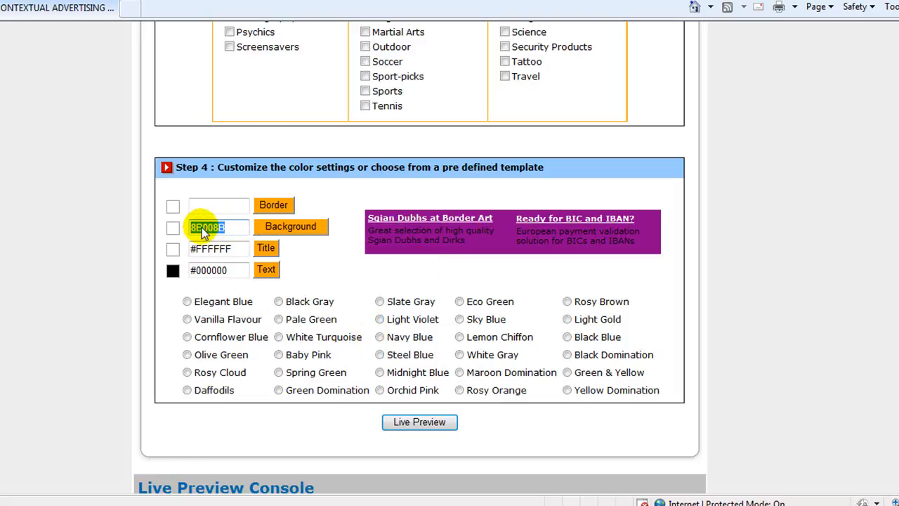
{"action": "mouse_move", "coordinate": [462, 505]}
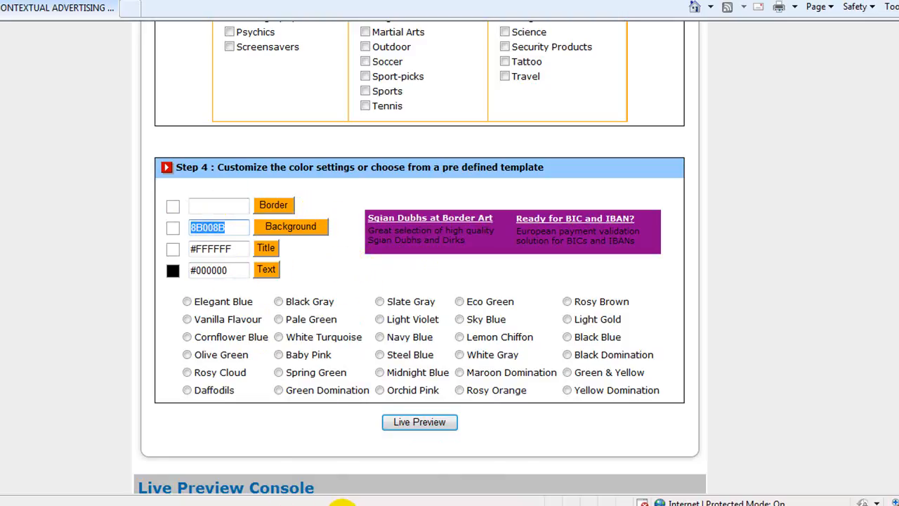
{"action": "mouse_move", "coordinate": [344, 503]}
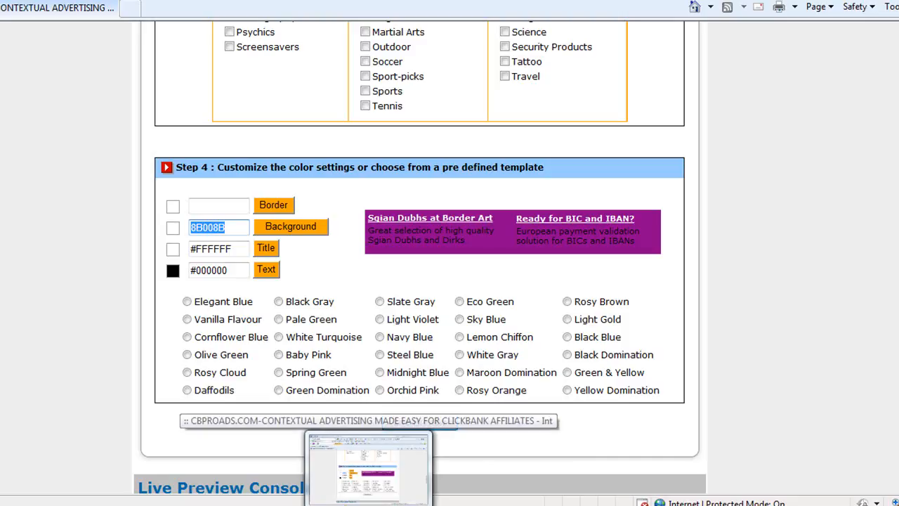
{"action": "left_click", "coordinate": [251, 467]}
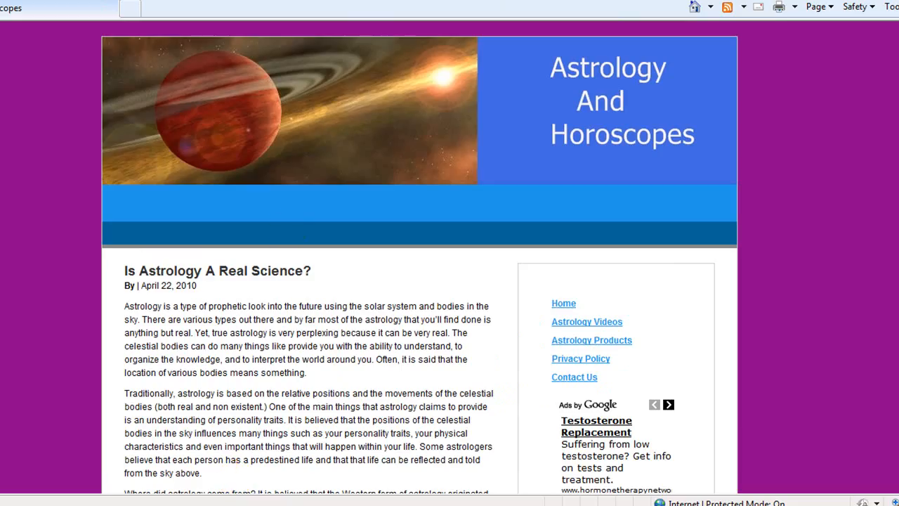
Look through the browser's previously visited addresses and examine the live site down to its footer
{"action": "left_click", "coordinate": [671, 0]}
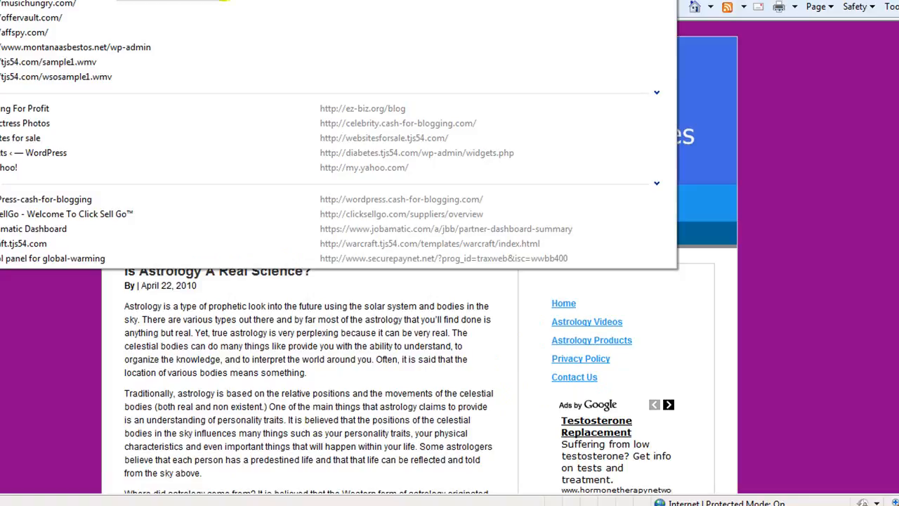
{"action": "left_click", "coordinate": [0, 95]}
{"action": "scroll", "coordinate": [870, 190], "scroll_direction": "down", "scroll_amount": 3}
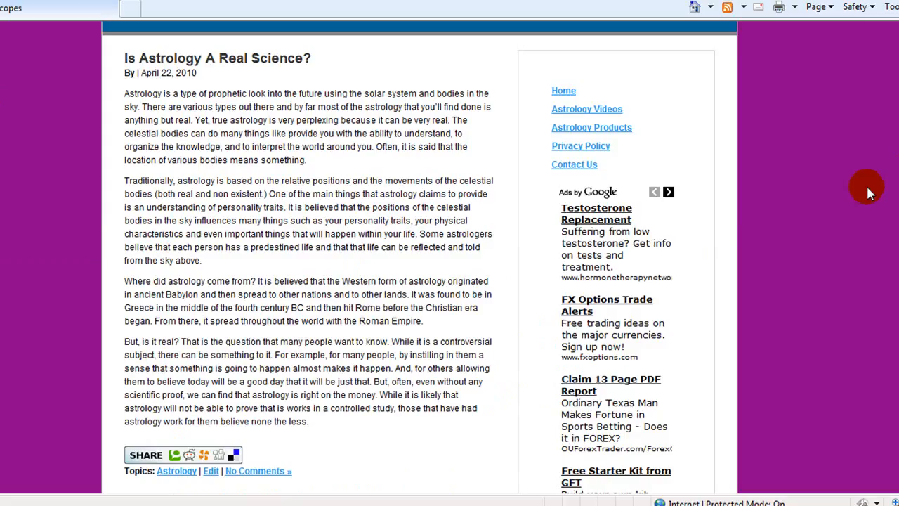
{"action": "scroll", "coordinate": [868, 190], "scroll_direction": "down", "scroll_amount": 12}
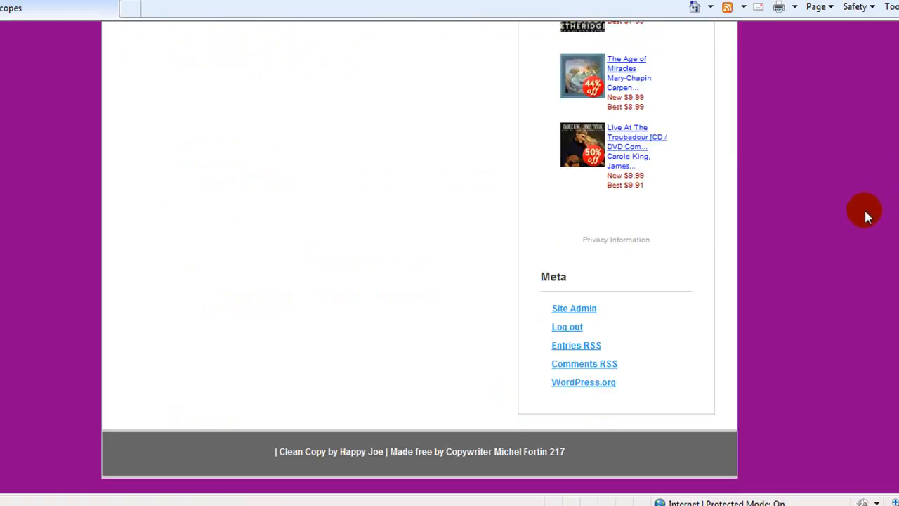
{"action": "scroll", "coordinate": [844, 207], "scroll_direction": "up", "scroll_amount": 3}
{"action": "scroll", "coordinate": [845, 207], "scroll_direction": "down", "scroll_amount": 3}
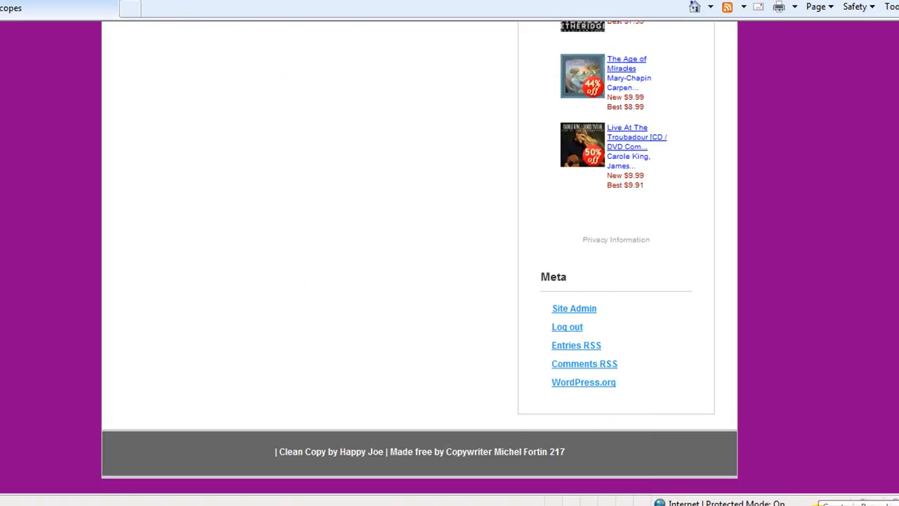
{"action": "left_click", "coordinate": [808, 505]}
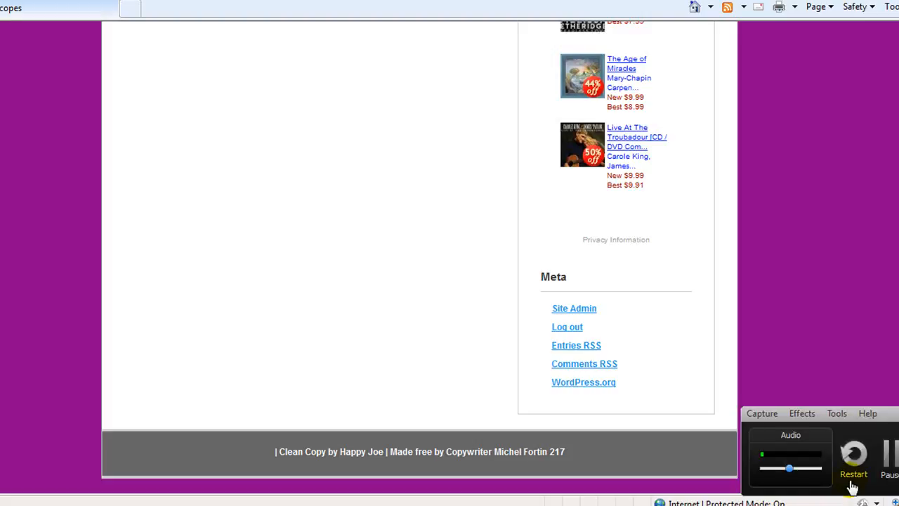
{"action": "left_click", "coordinate": [892, 453]}
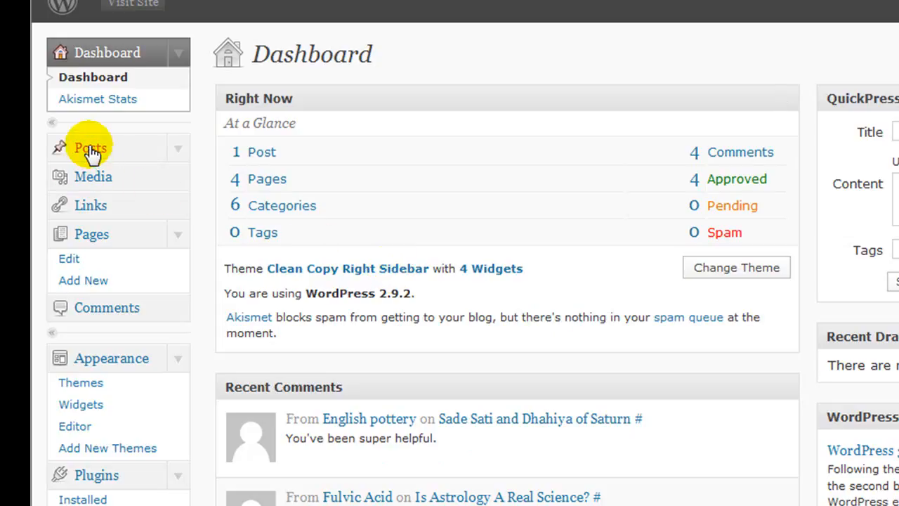
Start a new post and paste the copied article about the zodiac's starting point into its body in the visual editor
{"action": "left_click", "coordinate": [176, 144]}
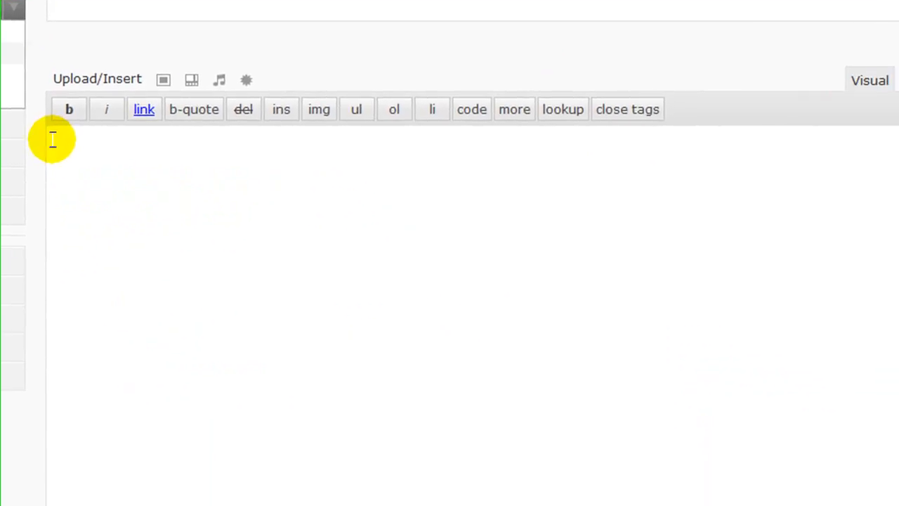
{"action": "right_click", "coordinate": [52, 142]}
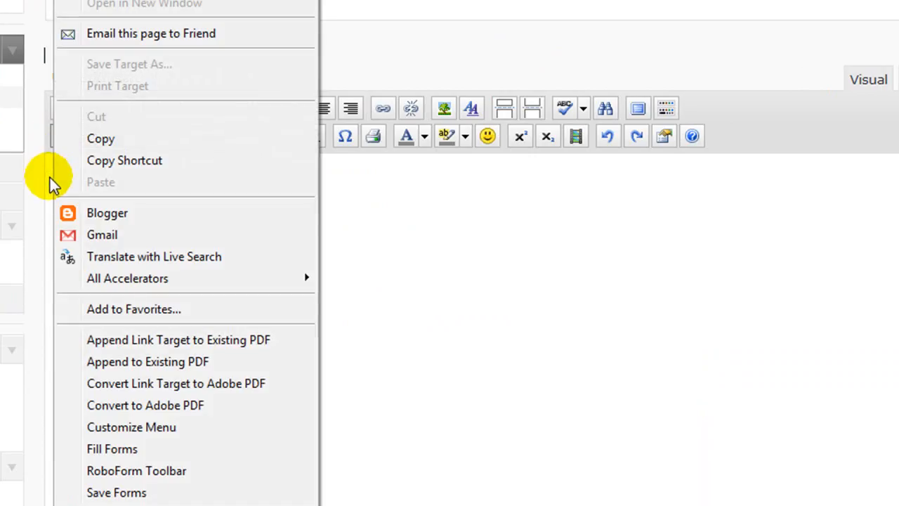
{"action": "left_click", "coordinate": [554, 237]}
{"action": "left_click", "coordinate": [103, 189]}
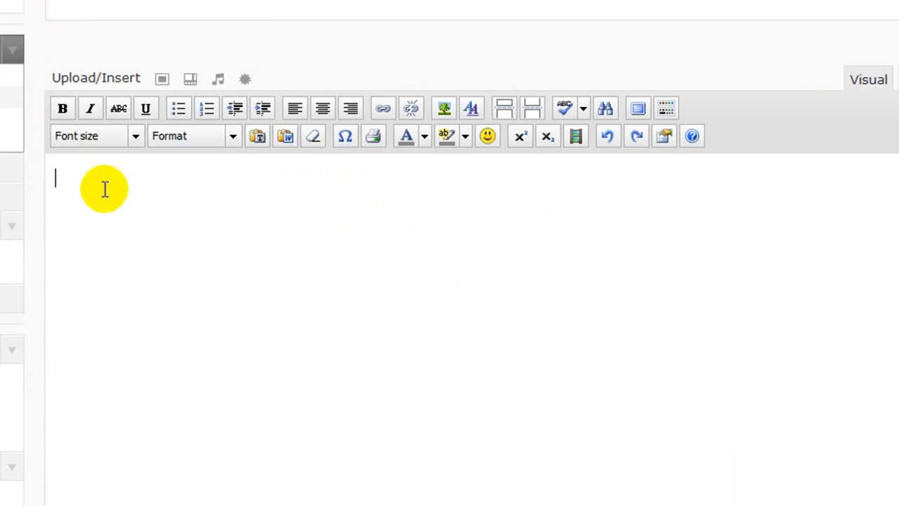
{"action": "right_click", "coordinate": [49, 171]}
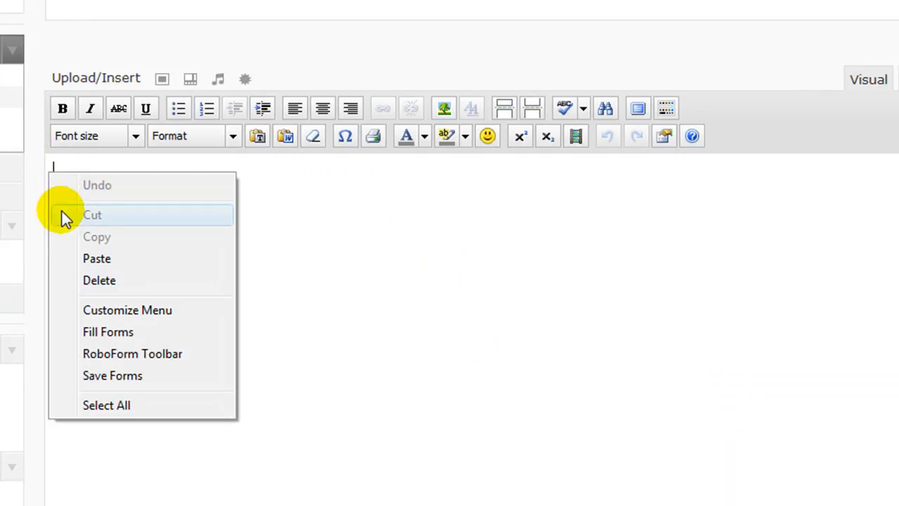
{"action": "left_click", "coordinate": [95, 258]}
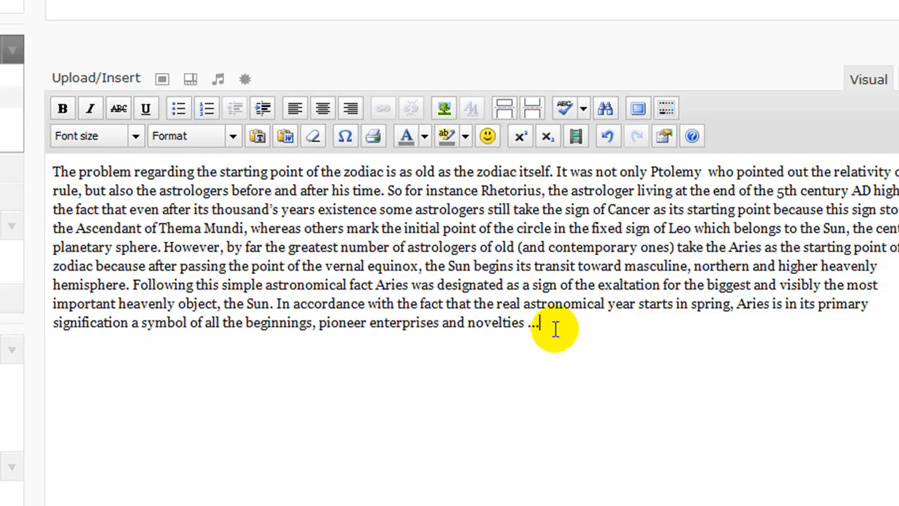
Set the entire pasted article to font size 3 (12pt) and black text colour
{"action": "left_click_drag", "start_coordinate": [538, 324], "coordinate": [36, 170]}
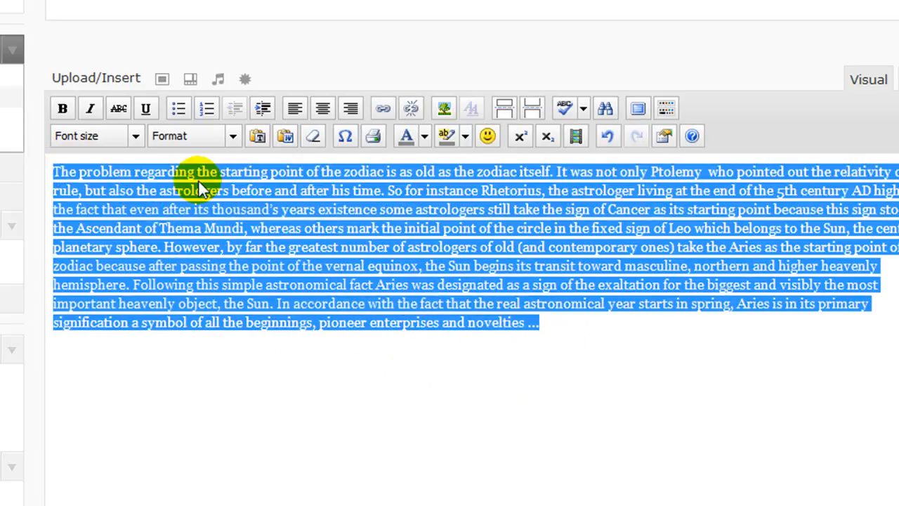
{"action": "left_click", "coordinate": [136, 136]}
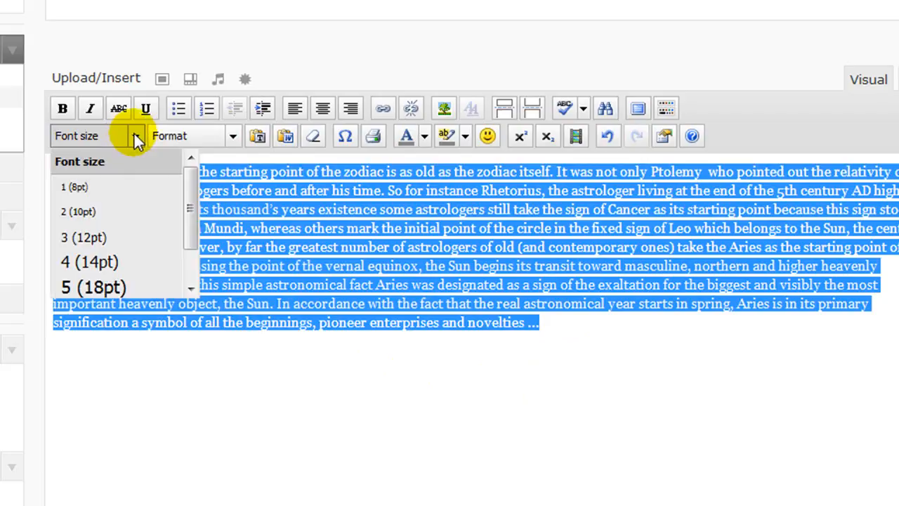
{"action": "left_click", "coordinate": [103, 237]}
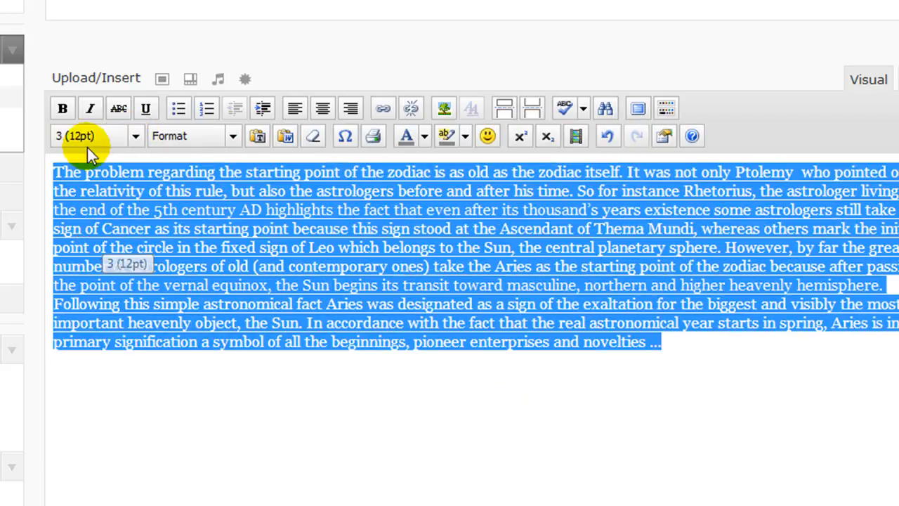
{"action": "left_click", "coordinate": [425, 135]}
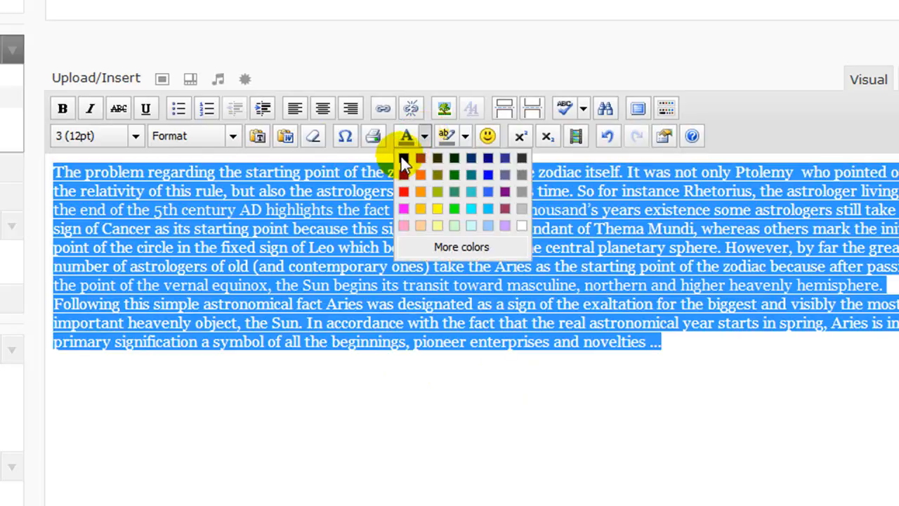
{"action": "left_click", "coordinate": [401, 157]}
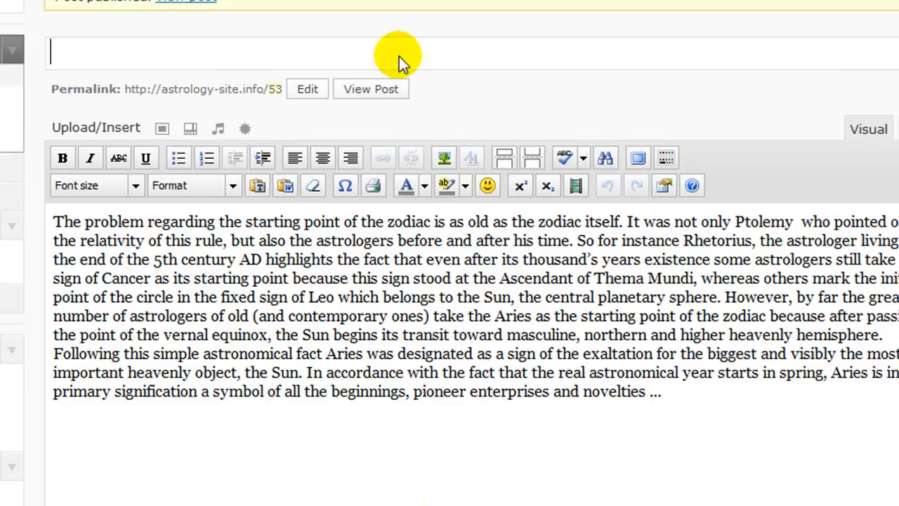
Paste the copied headline as the post title and reword it to "Why Is Aries The First Zodiacal Sign?"
{"action": "right_click", "coordinate": [67, 49]}
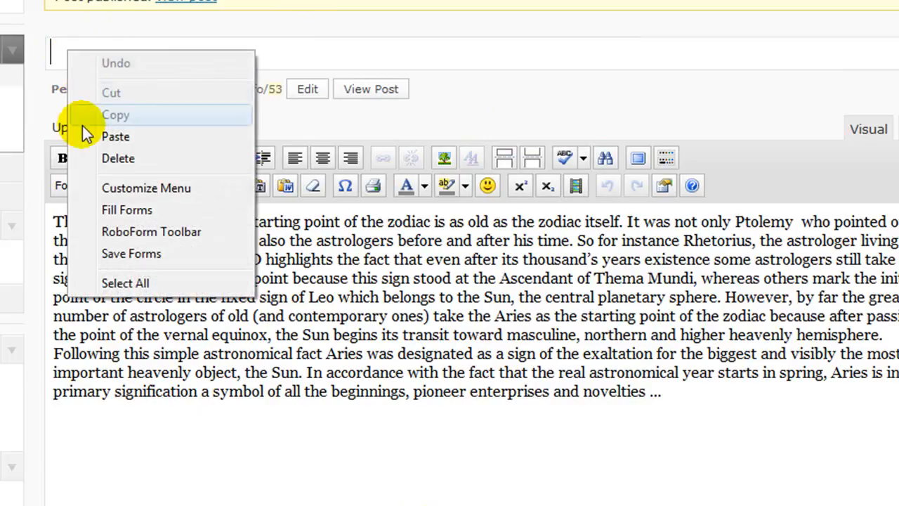
{"action": "left_click", "coordinate": [96, 136]}
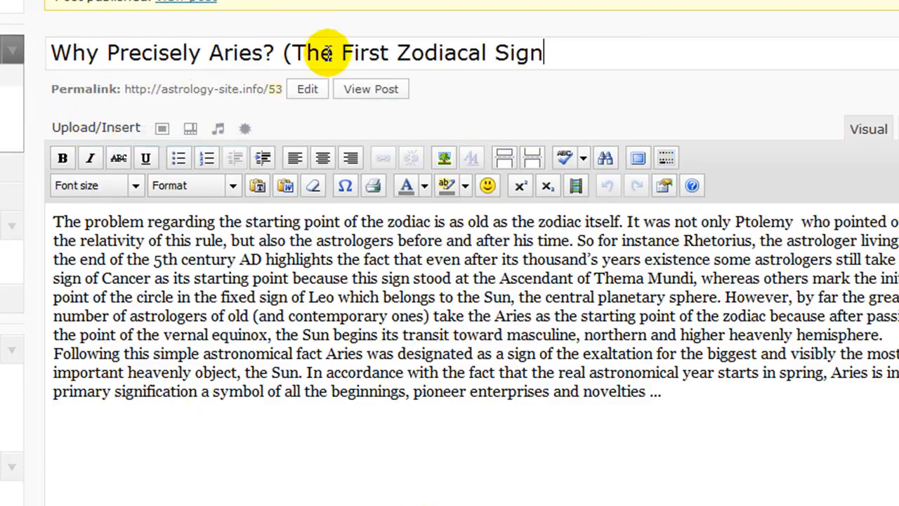
{"action": "left_click", "coordinate": [294, 52]}
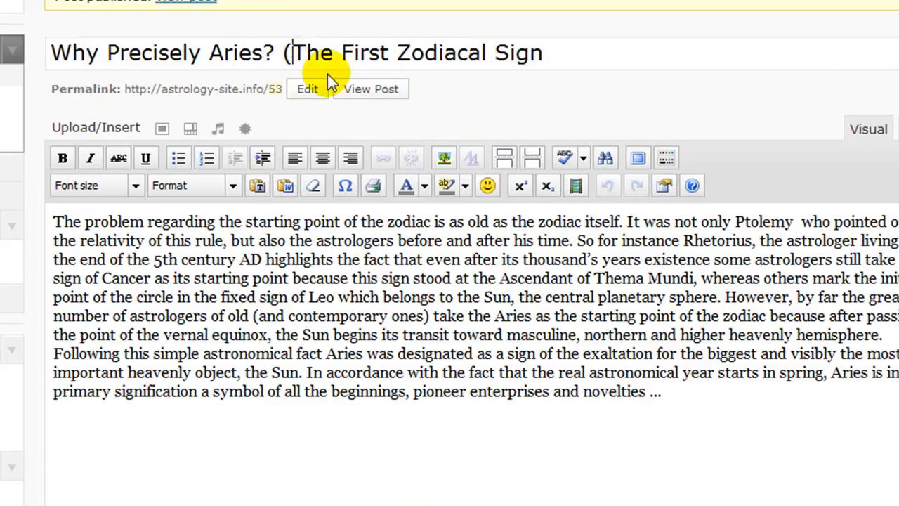
{"action": "key", "text": "BackSpace"}
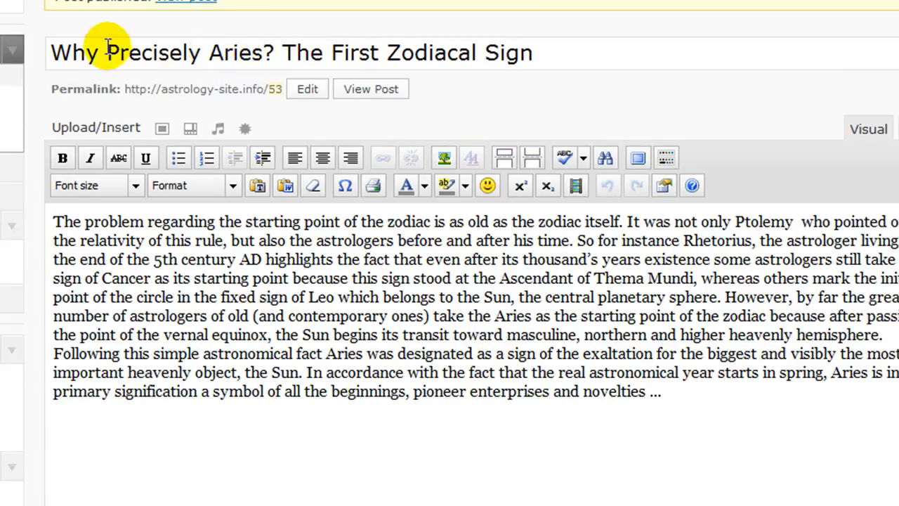
{"action": "left_click_drag", "start_coordinate": [201, 53], "coordinate": [107, 42]}
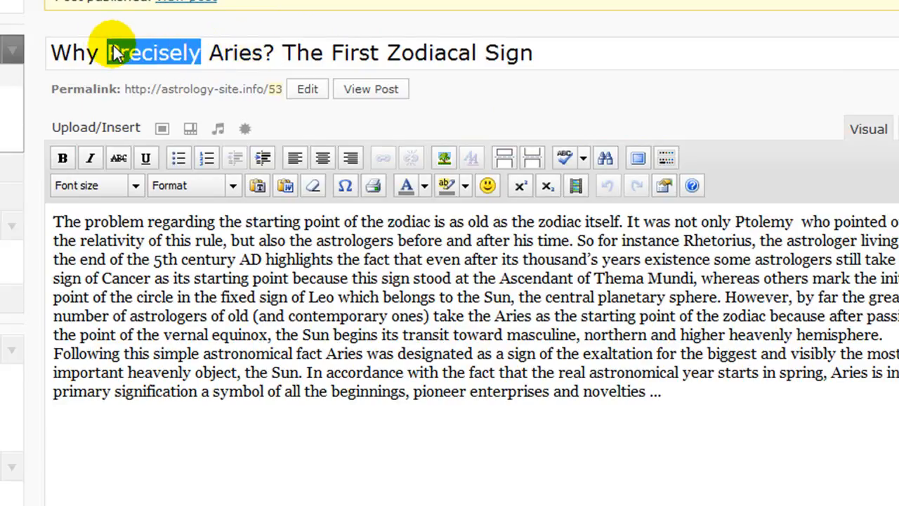
{"action": "type", "text": "Is"}
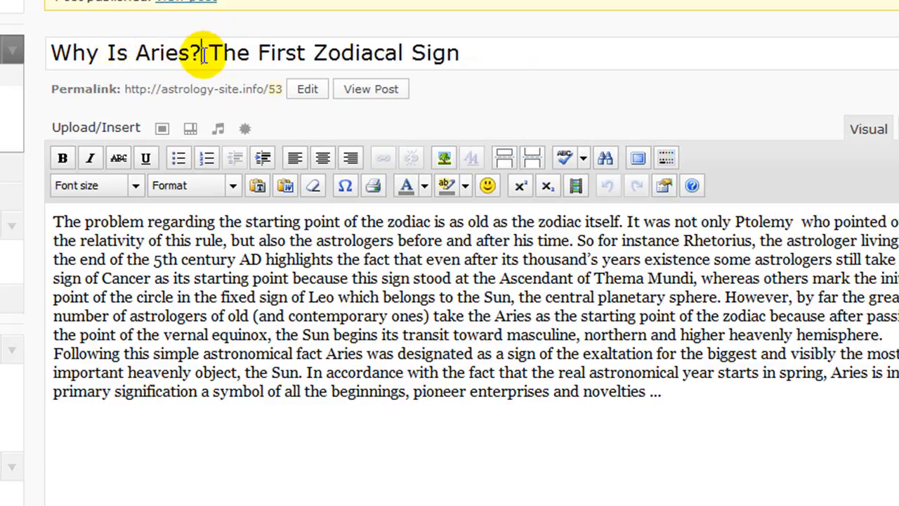
{"action": "key", "text": "BackSpace"}
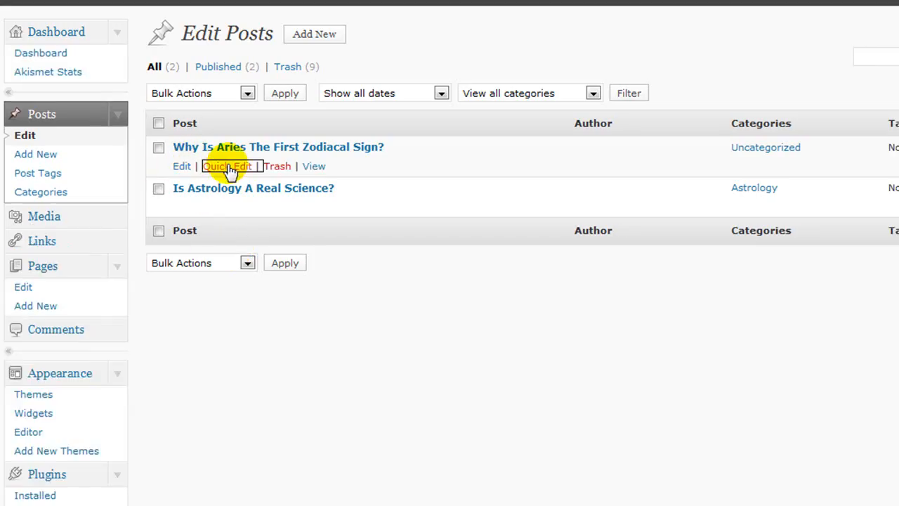
Quick-edit the Aries post to disallow comments and use the Astrology and Horoscopes categories instead of Uncategorized, and update it
{"action": "left_click", "coordinate": [229, 168]}
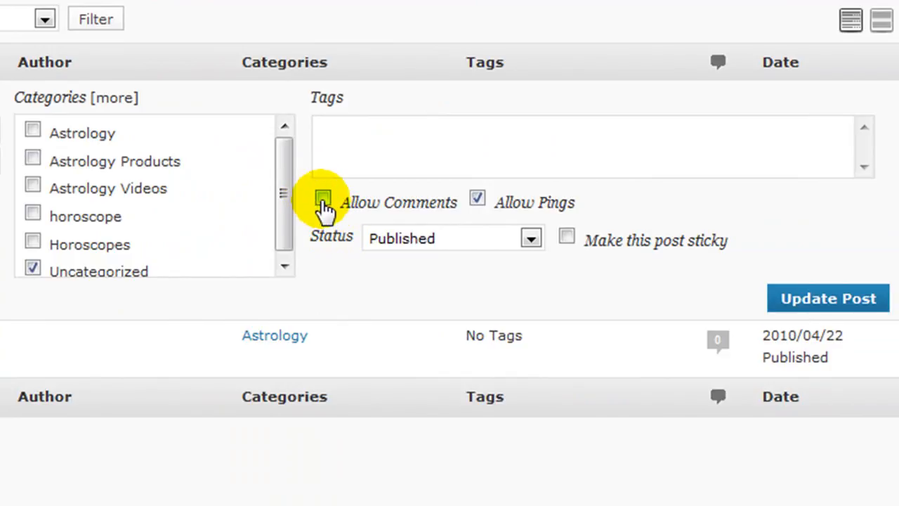
{"action": "left_click", "coordinate": [322, 200]}
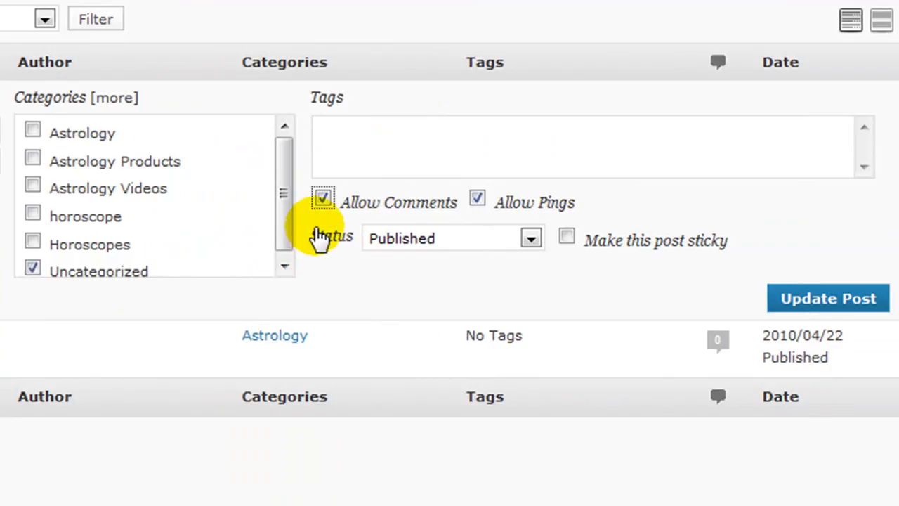
{"action": "left_click", "coordinate": [322, 200]}
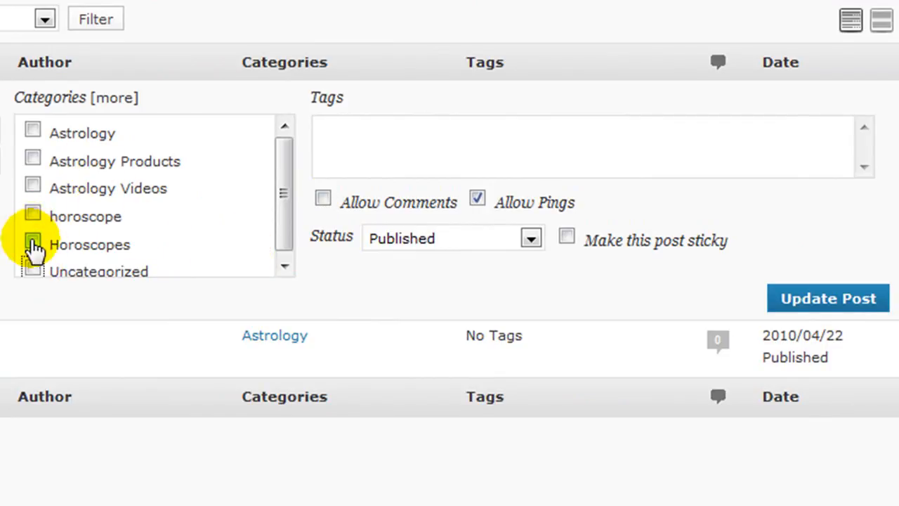
{"action": "left_click", "coordinate": [33, 133]}
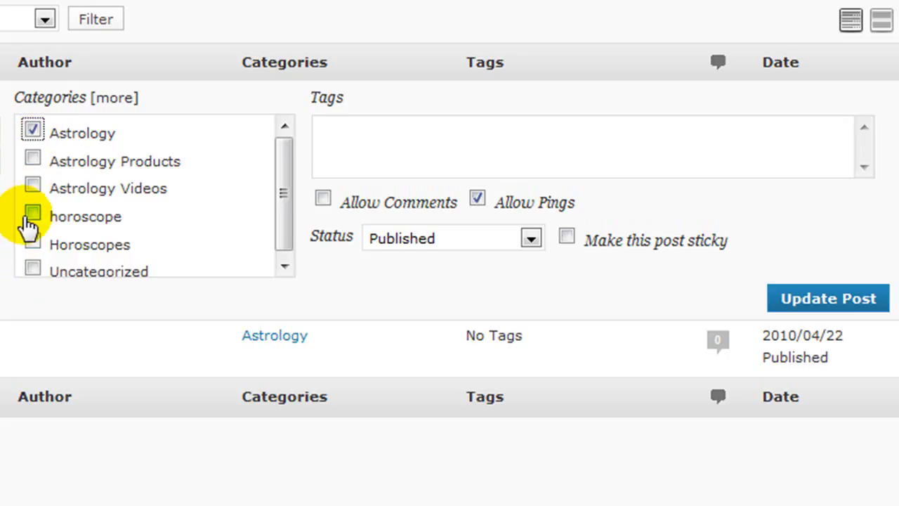
{"action": "left_click", "coordinate": [33, 214]}
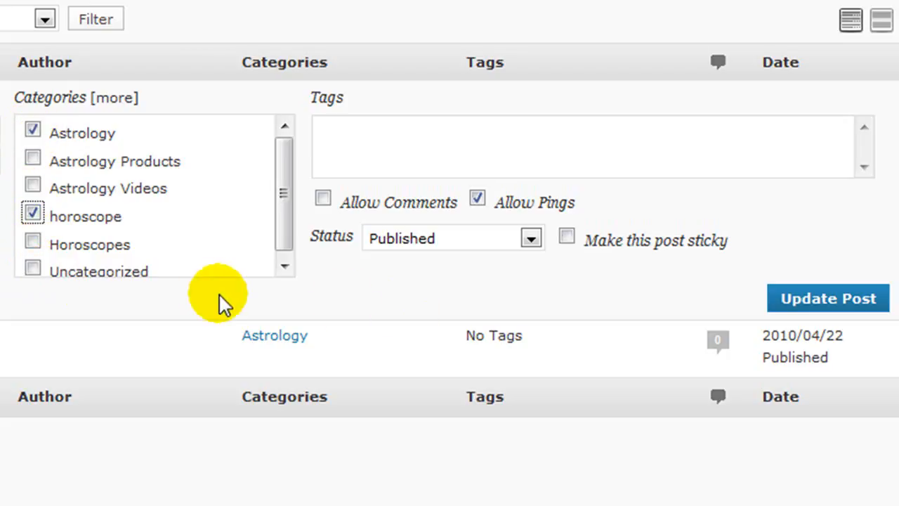
{"action": "left_click", "coordinate": [33, 215]}
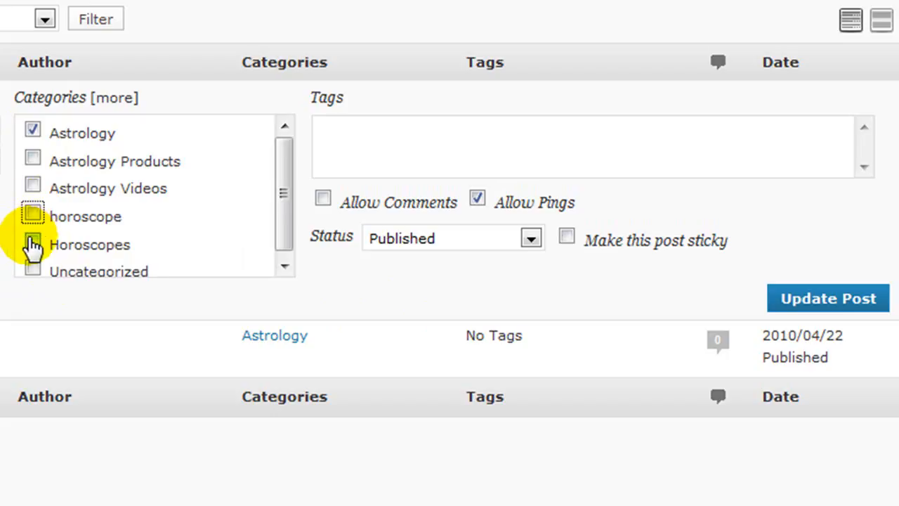
{"action": "left_click", "coordinate": [33, 243]}
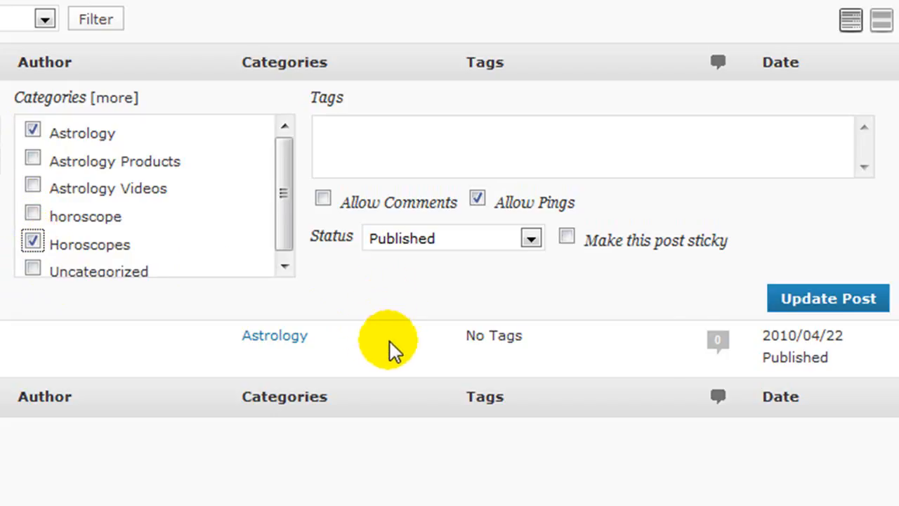
{"action": "left_click", "coordinate": [829, 306]}
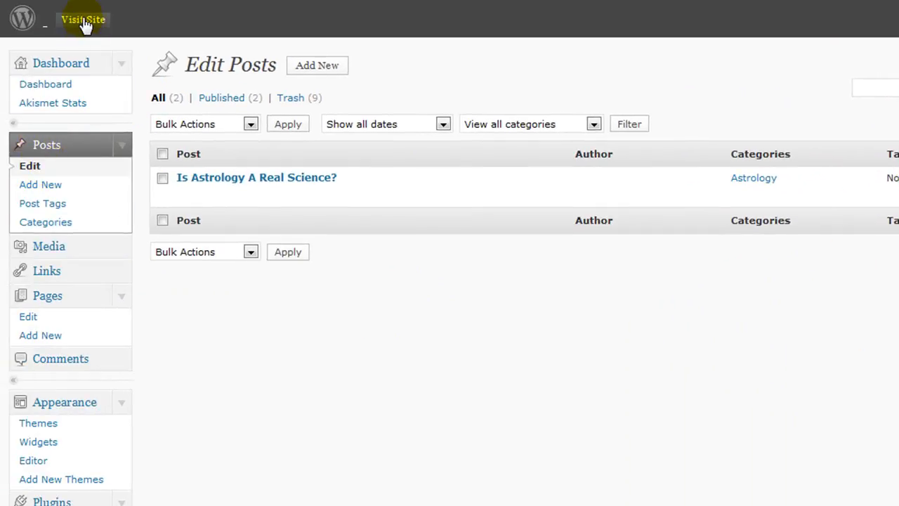
Visit the live site and examine the new Aries post and its topic links
{"action": "left_click", "coordinate": [225, 196]}
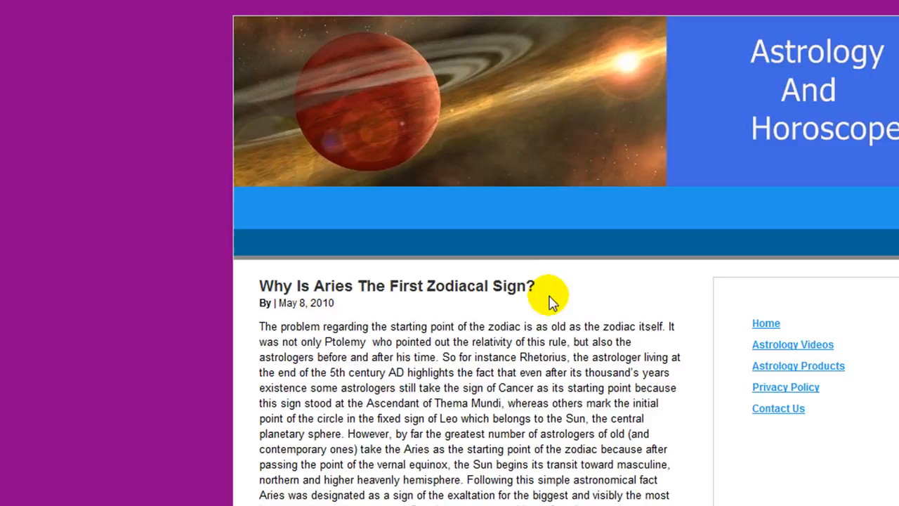
{"action": "scroll", "coordinate": [546, 286], "scroll_direction": "down", "scroll_amount": 3}
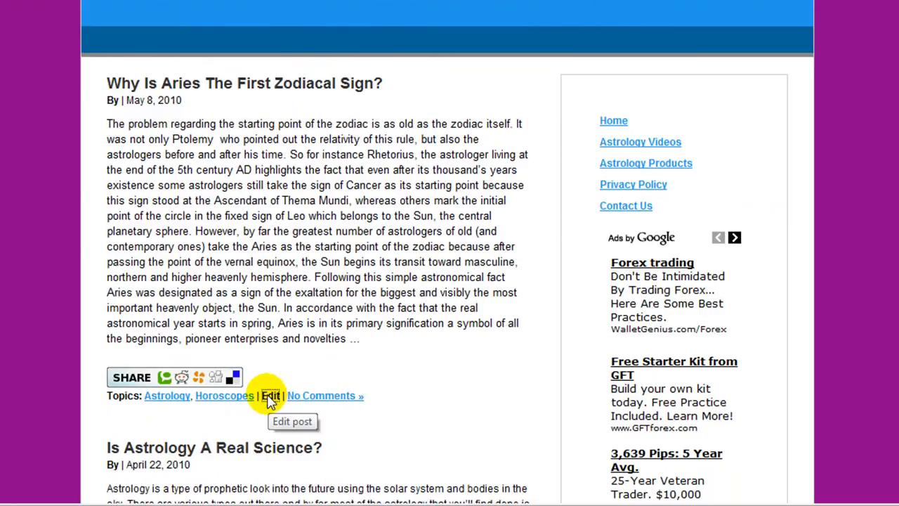
Return to the post list and make the Aries post sticky using Quick Edit
{"action": "left_click", "coordinate": [270, 396]}
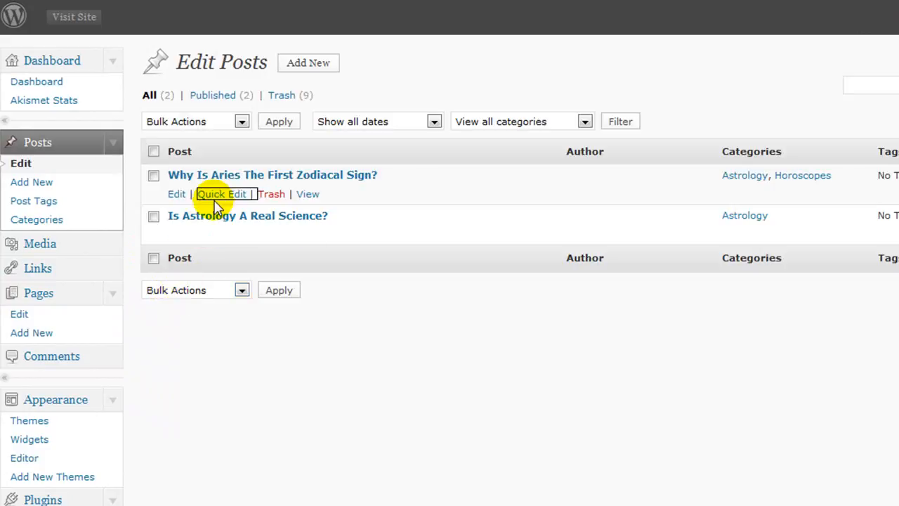
{"action": "left_click", "coordinate": [220, 197]}
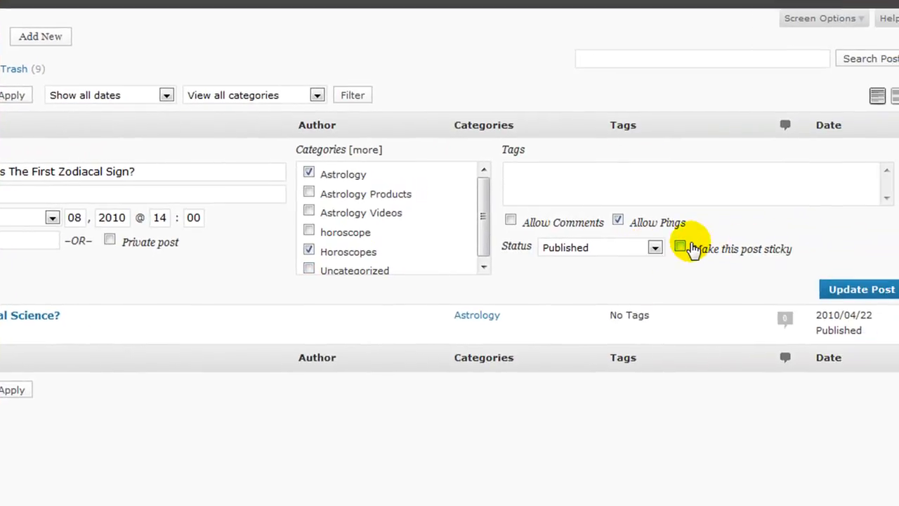
{"action": "left_click", "coordinate": [680, 247]}
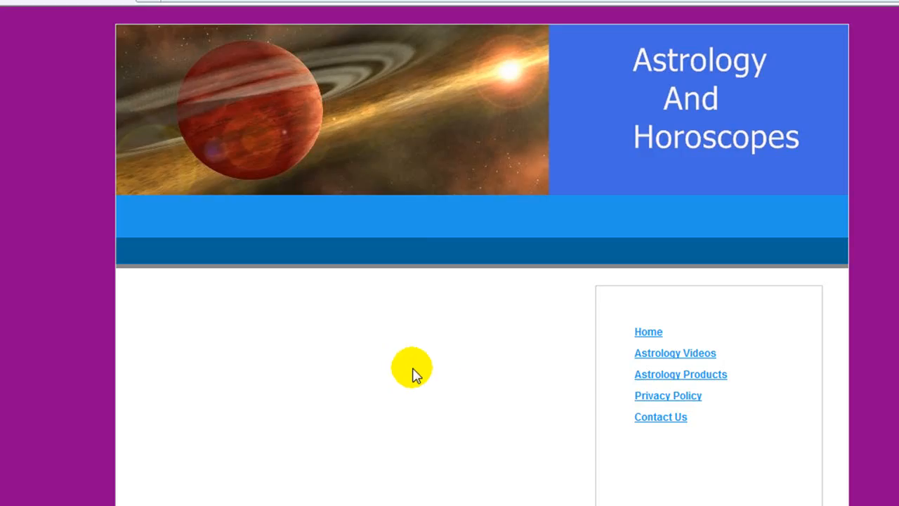
Check the Aries post's position, text and comment link on the live site
{"action": "scroll", "coordinate": [847, 364], "scroll_direction": "down", "scroll_amount": 3}
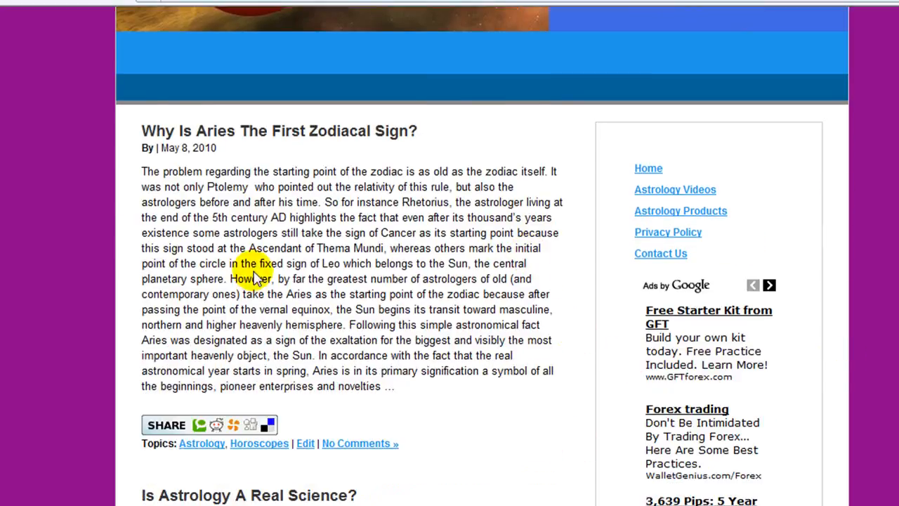
{"action": "scroll", "coordinate": [211, 414], "scroll_direction": "down", "scroll_amount": 2}
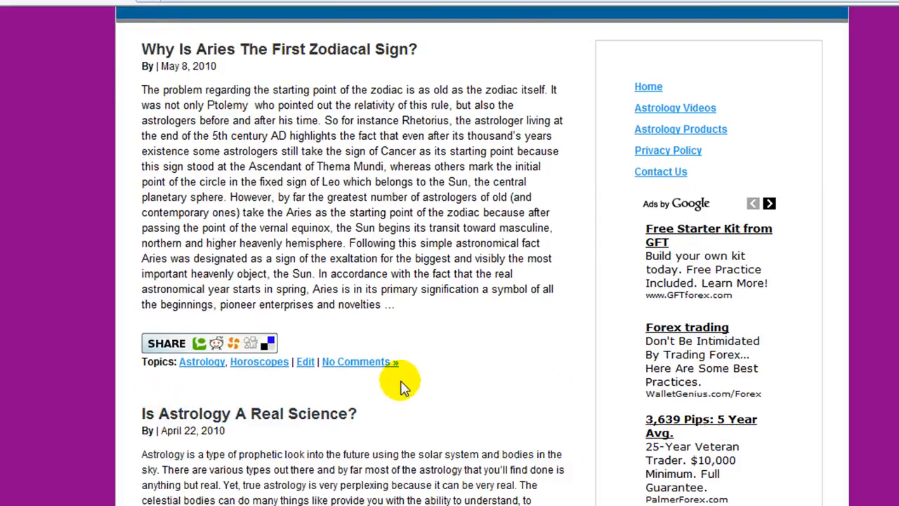
{"action": "scroll", "coordinate": [401, 385], "scroll_direction": "up", "scroll_amount": 3}
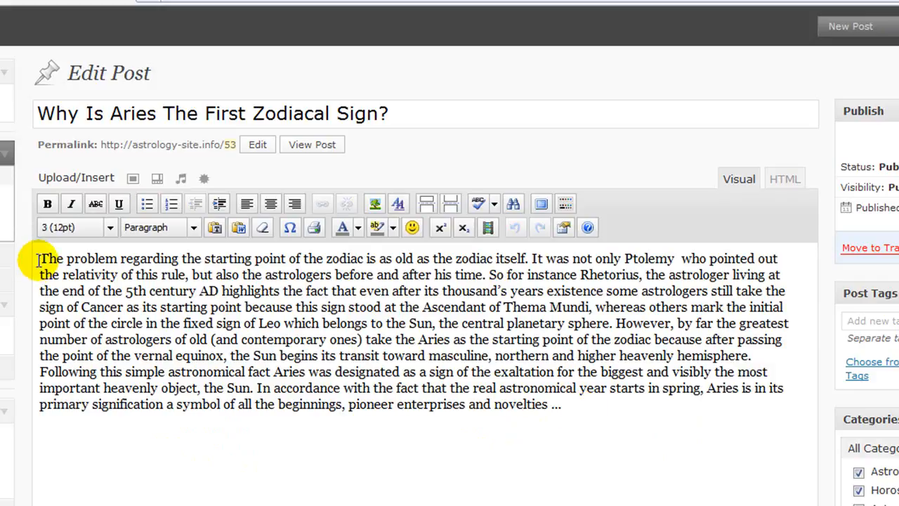
Insert a blank line above the Aries article's first paragraph and place the cursor there
{"action": "left_click", "coordinate": [38, 260]}
{"action": "key", "text": "Return"}
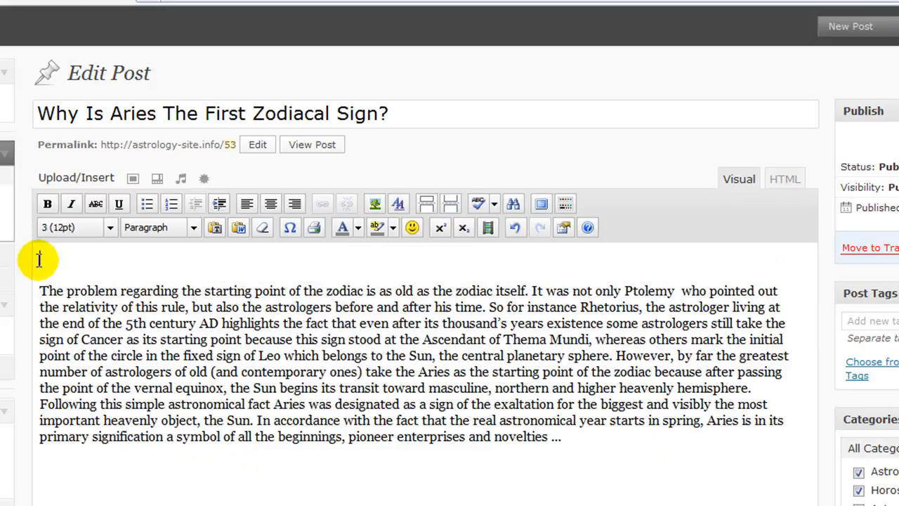
{"action": "left_click", "coordinate": [42, 259]}
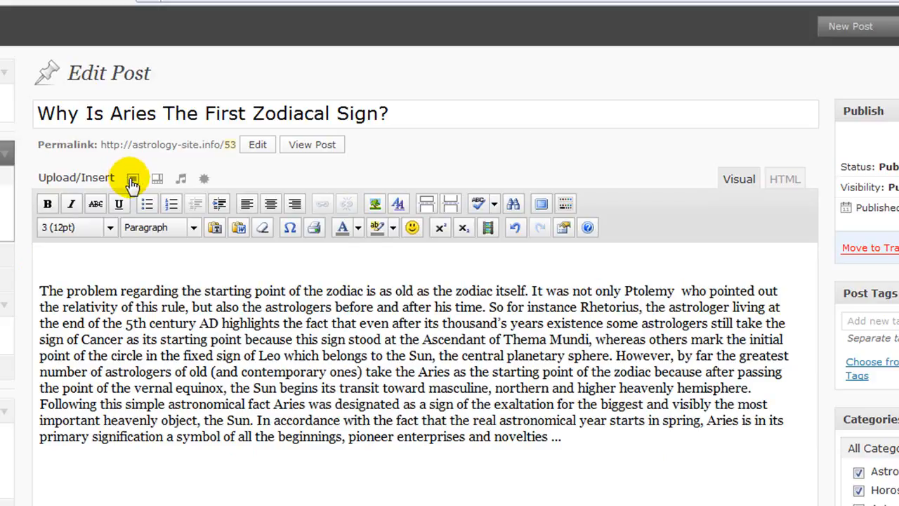
Upload the cosmos JPEG image from the Desktop for use in the Aries post
{"action": "left_click", "coordinate": [132, 180]}
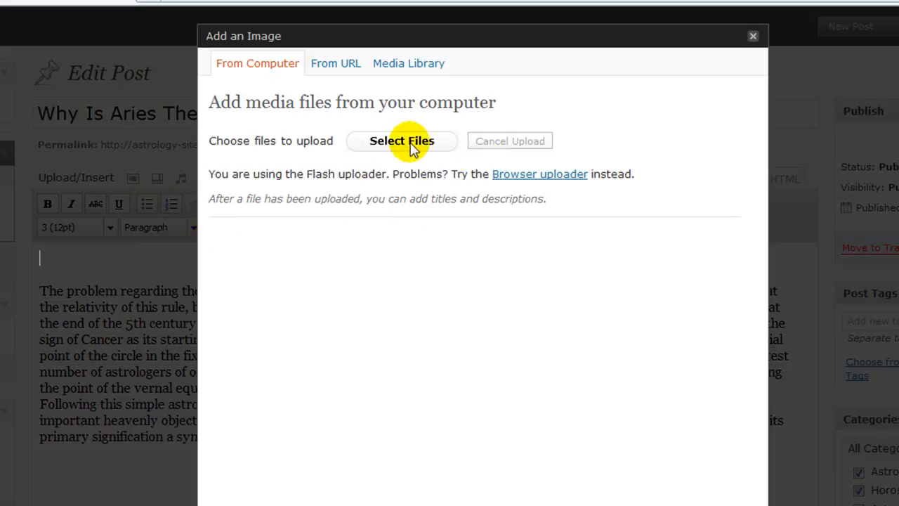
{"action": "left_click", "coordinate": [413, 142]}
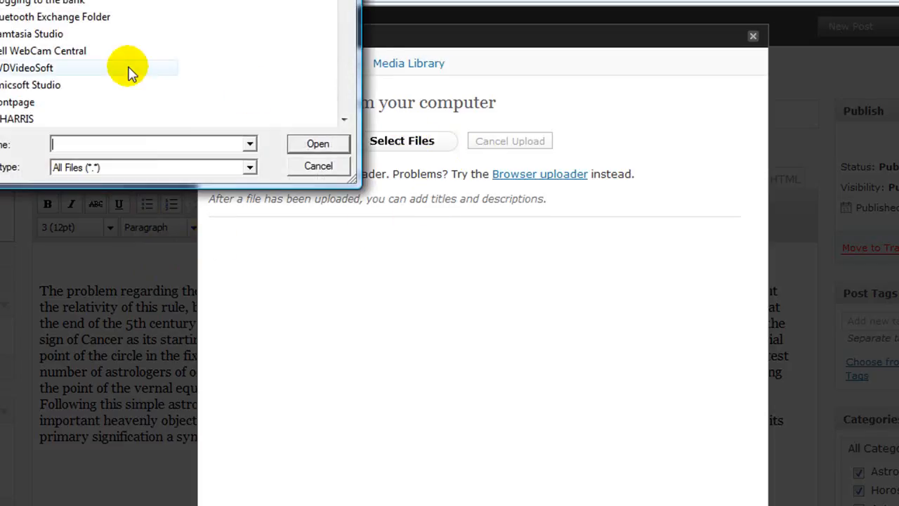
{"action": "left_click", "coordinate": [2, 4]}
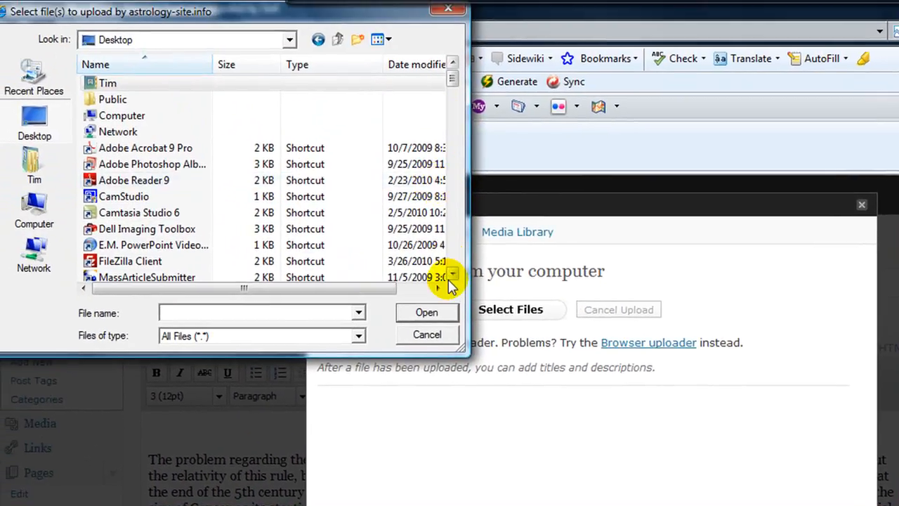
{"action": "left_click", "coordinate": [438, 250]}
{"action": "scroll", "coordinate": [452, 277], "scroll_direction": "down", "scroll_amount": 7}
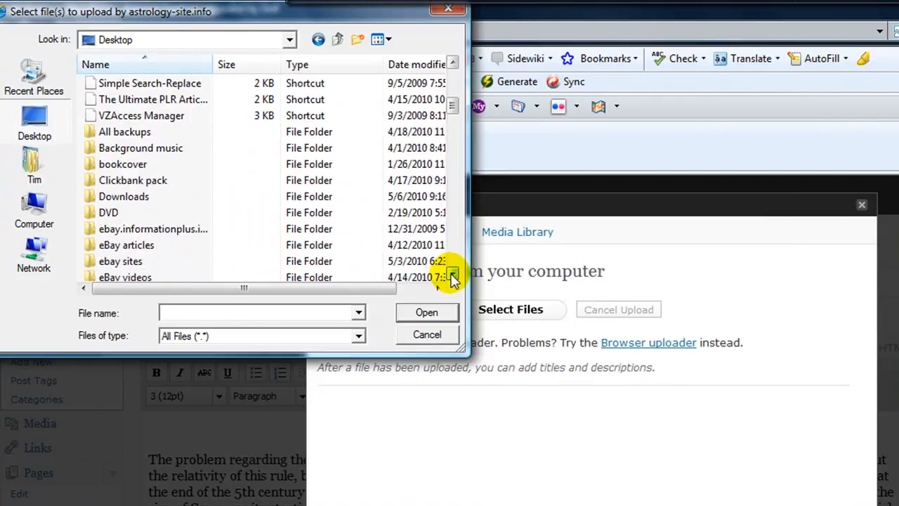
{"action": "scroll", "coordinate": [452, 277], "scroll_direction": "down", "scroll_amount": 8}
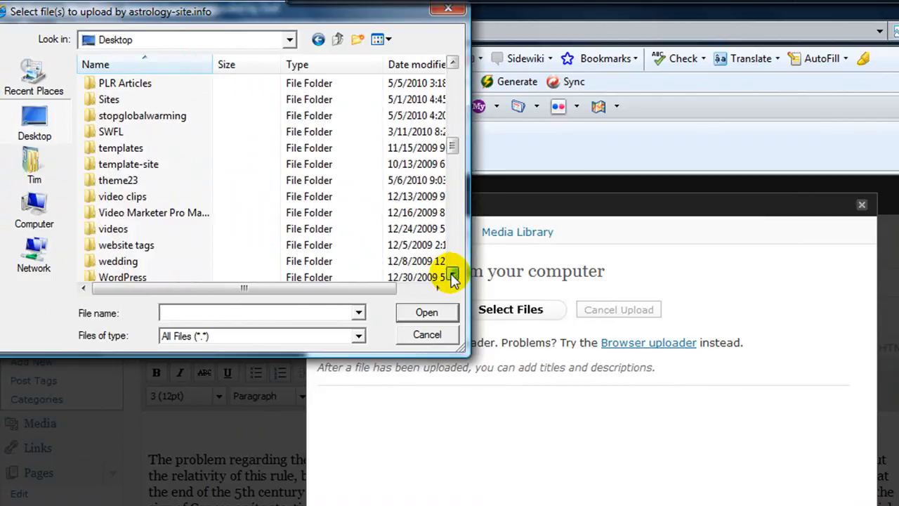
{"action": "left_click", "coordinate": [452, 277]}
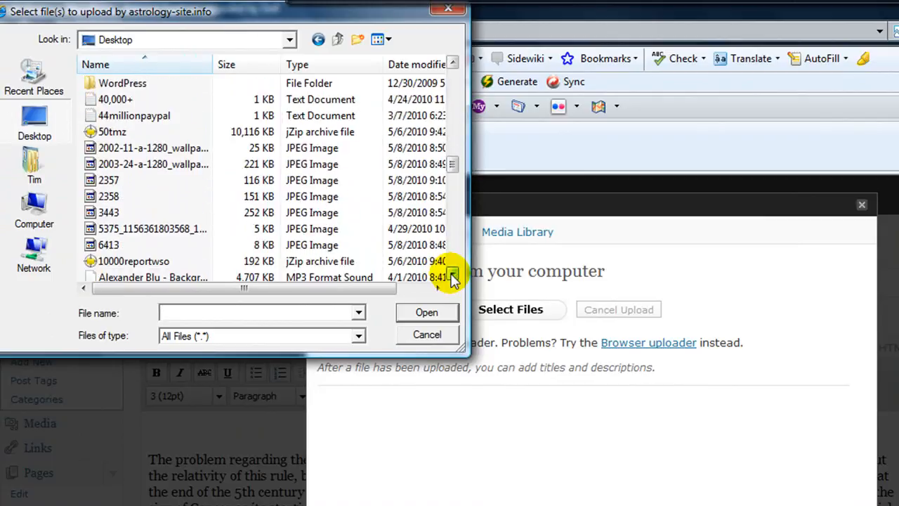
{"action": "left_click", "coordinate": [453, 277]}
{"action": "left_click", "coordinate": [452, 277]}
{"action": "left_click", "coordinate": [453, 276]}
{"action": "left_click", "coordinate": [452, 277]}
{"action": "left_click", "coordinate": [452, 277]}
{"action": "left_click", "coordinate": [453, 277]}
{"action": "left_click", "coordinate": [453, 277]}
{"action": "left_click", "coordinate": [453, 277]}
{"action": "left_click", "coordinate": [452, 277]}
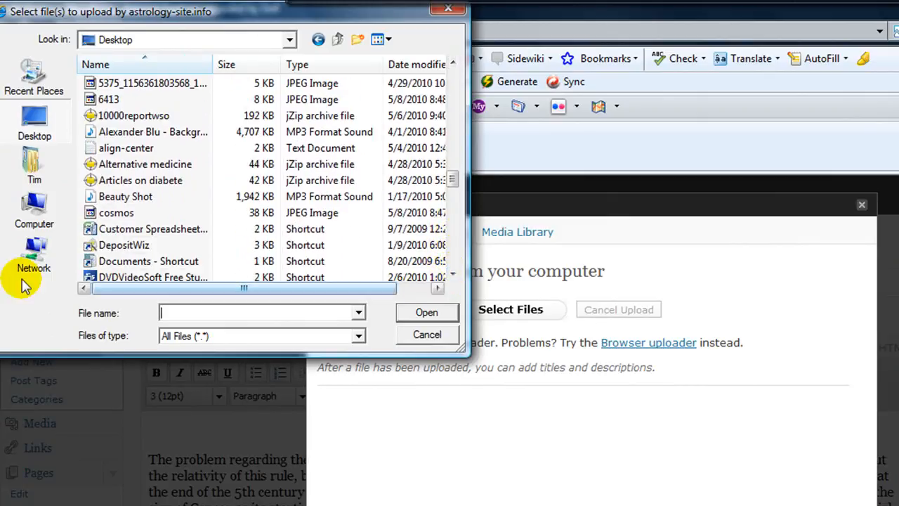
{"action": "left_click", "coordinate": [113, 212]}
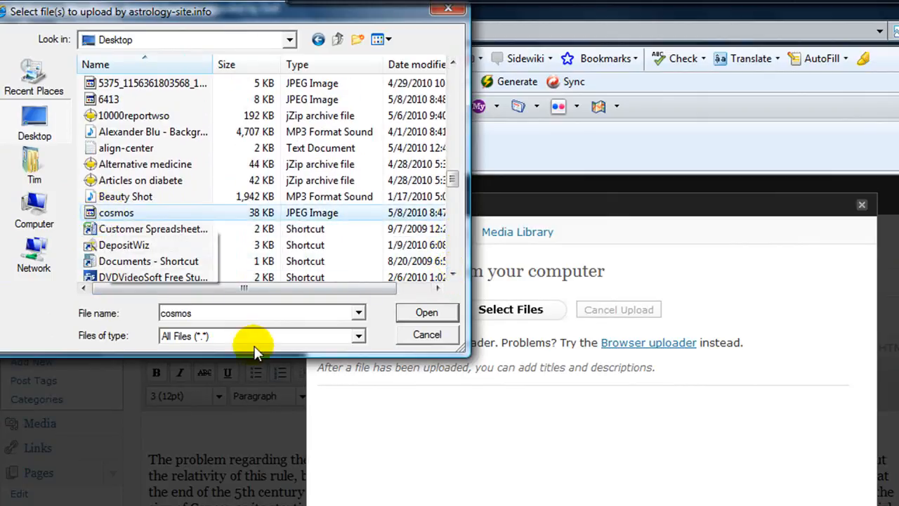
{"action": "left_click", "coordinate": [414, 312]}
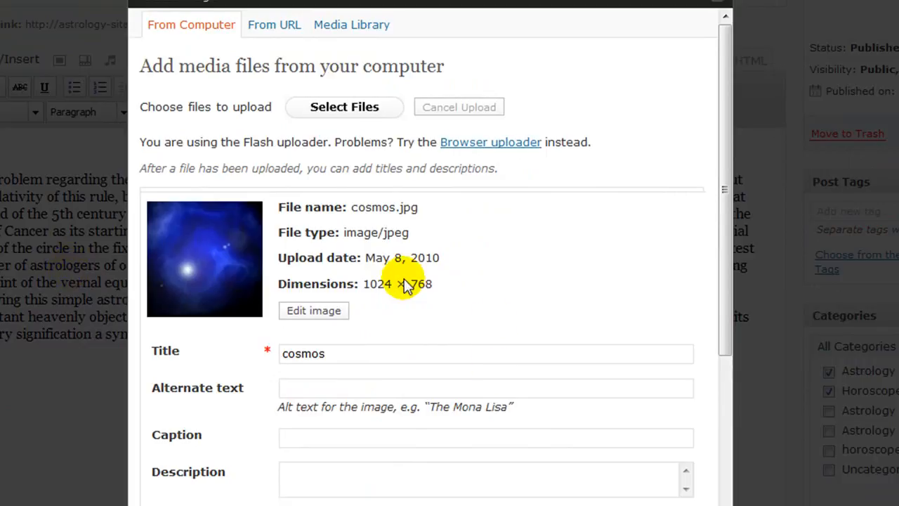
Align the cosmos image left, clear its link URL and insert it into the Aries post at medium size
{"action": "scroll", "coordinate": [674, 295], "scroll_direction": "down", "scroll_amount": 3}
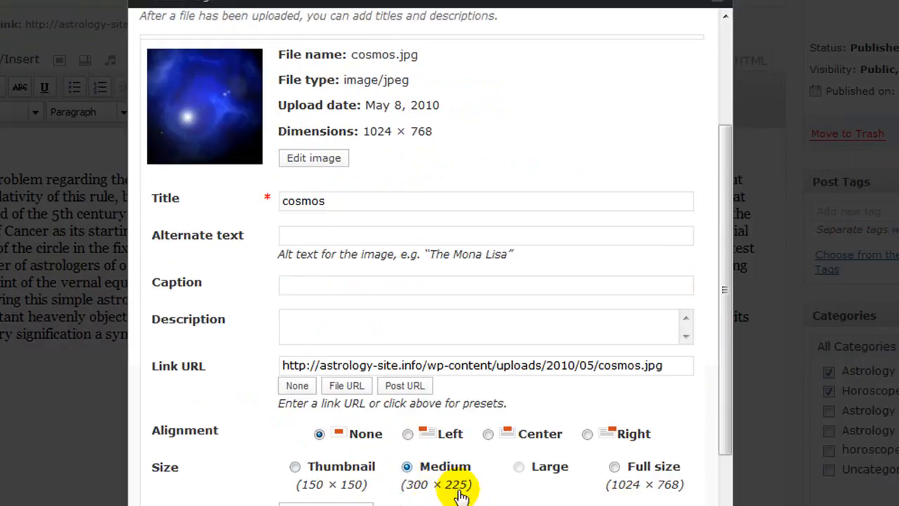
{"action": "scroll", "coordinate": [534, 456], "scroll_direction": "down", "scroll_amount": 2}
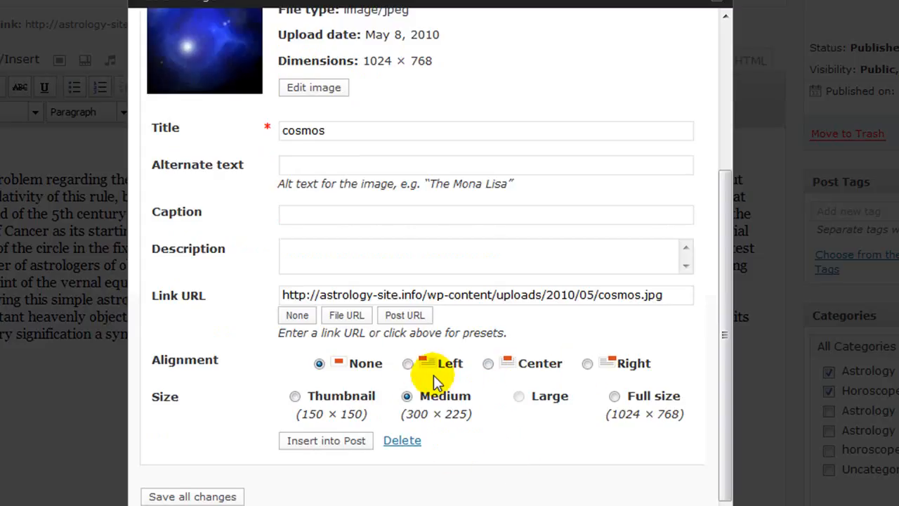
{"action": "left_click", "coordinate": [408, 364]}
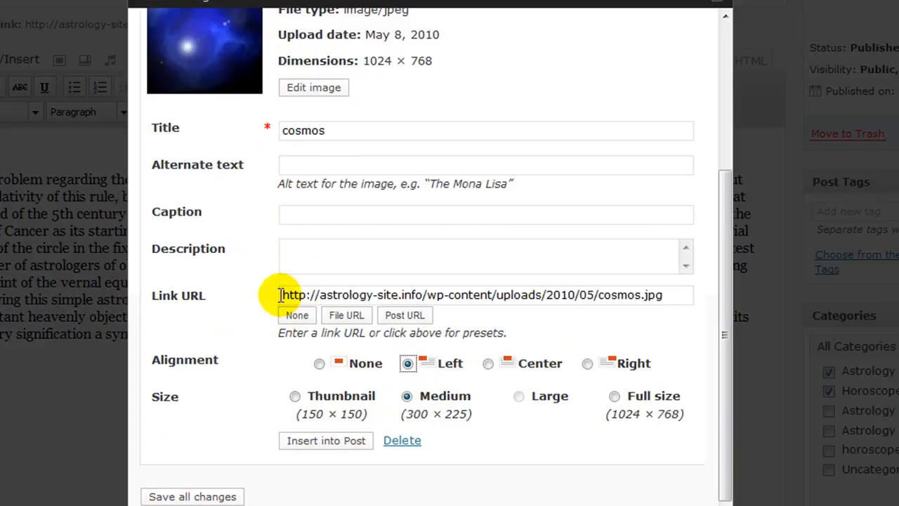
{"action": "left_click_drag", "start_coordinate": [281, 295], "coordinate": [666, 292]}
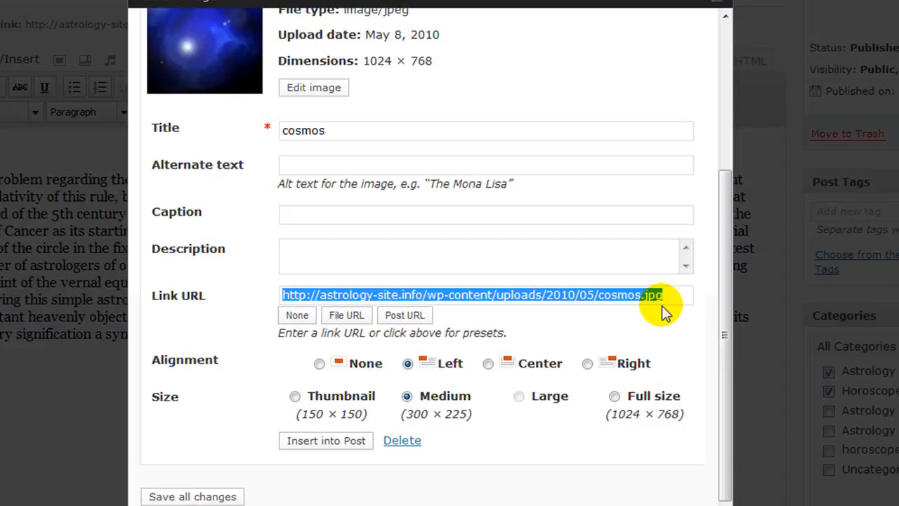
{"action": "key", "text": "BackSpace"}
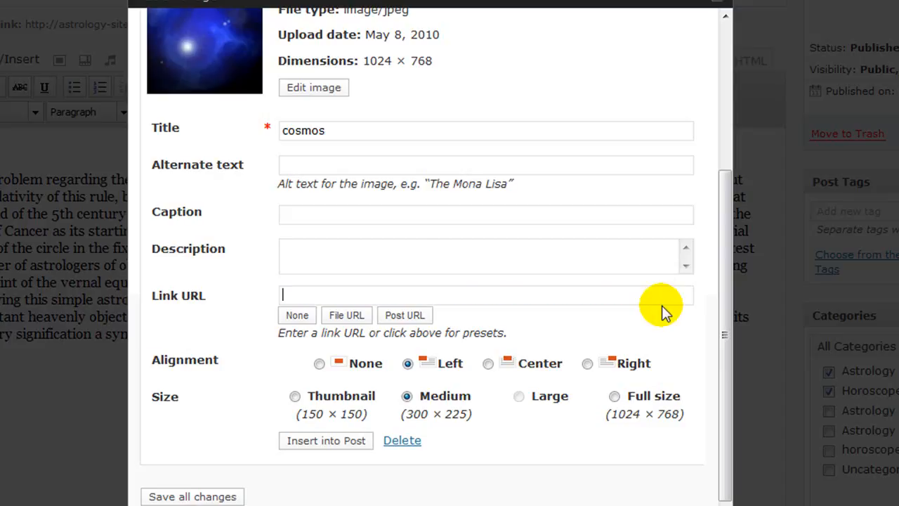
{"action": "left_click", "coordinate": [326, 442]}
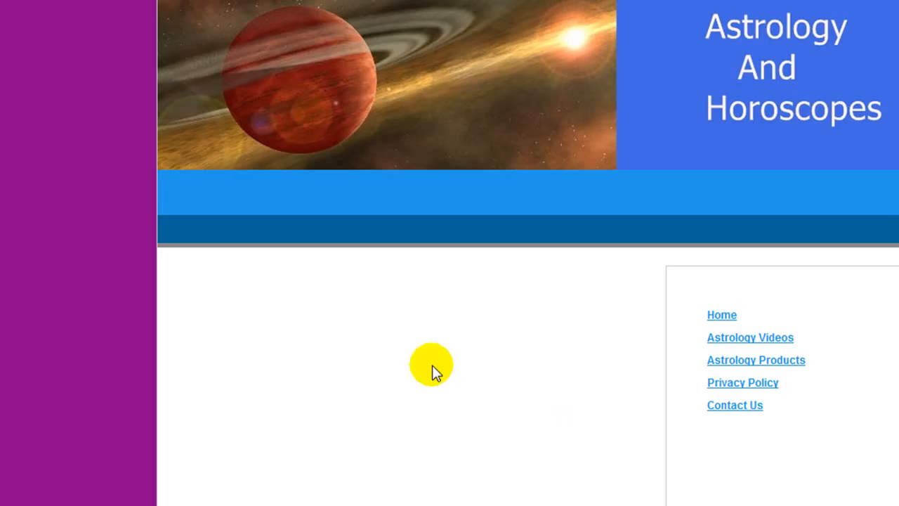
Check how the cosmos image and the article text are laid out on the live site
{"action": "scroll", "coordinate": [565, 360], "scroll_direction": "down", "scroll_amount": 2}
{"action": "scroll", "coordinate": [564, 363], "scroll_direction": "down", "scroll_amount": 2}
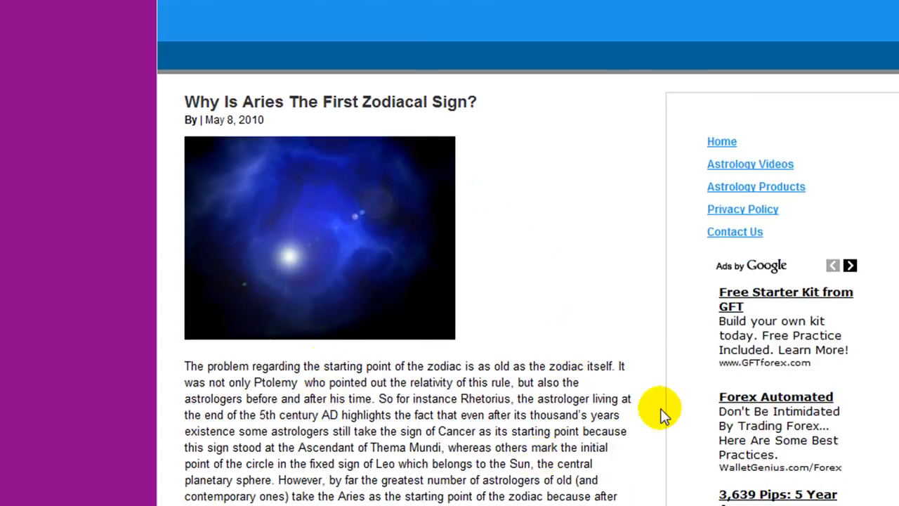
{"action": "scroll", "coordinate": [652, 365], "scroll_direction": "down", "scroll_amount": 2}
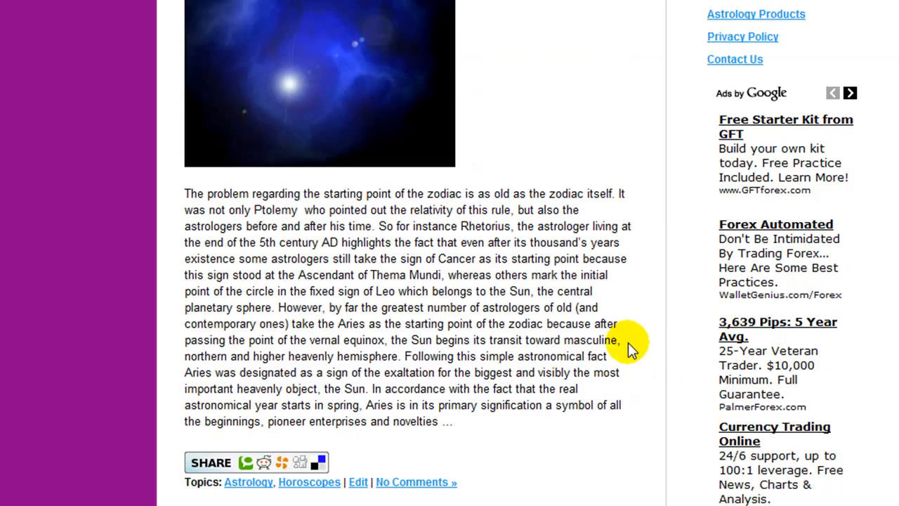
Reopen the Aries post for editing and delete the cosmos image from it
{"action": "left_click", "coordinate": [358, 482]}
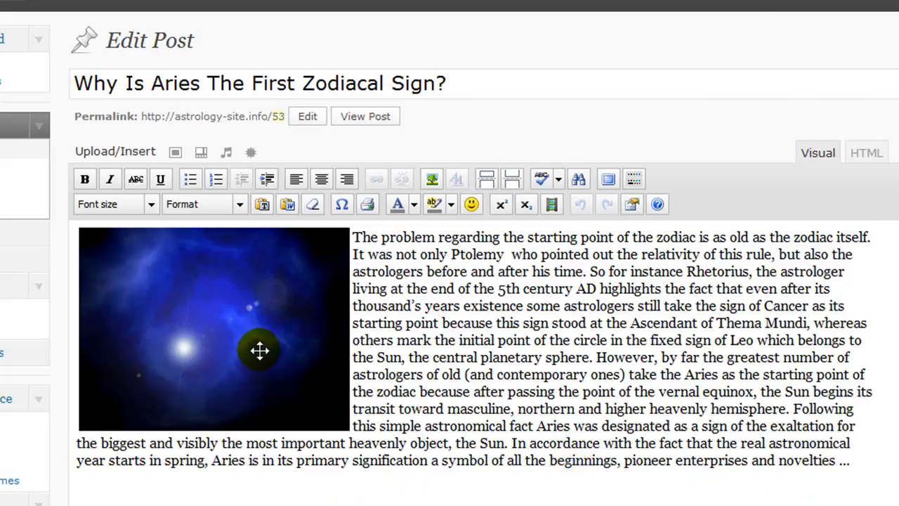
{"action": "left_click", "coordinate": [236, 316]}
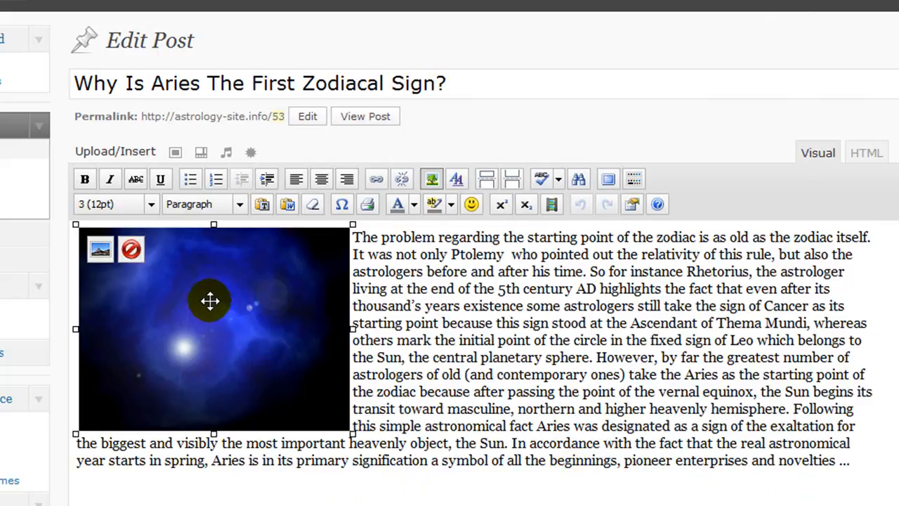
{"action": "key", "text": "Delete"}
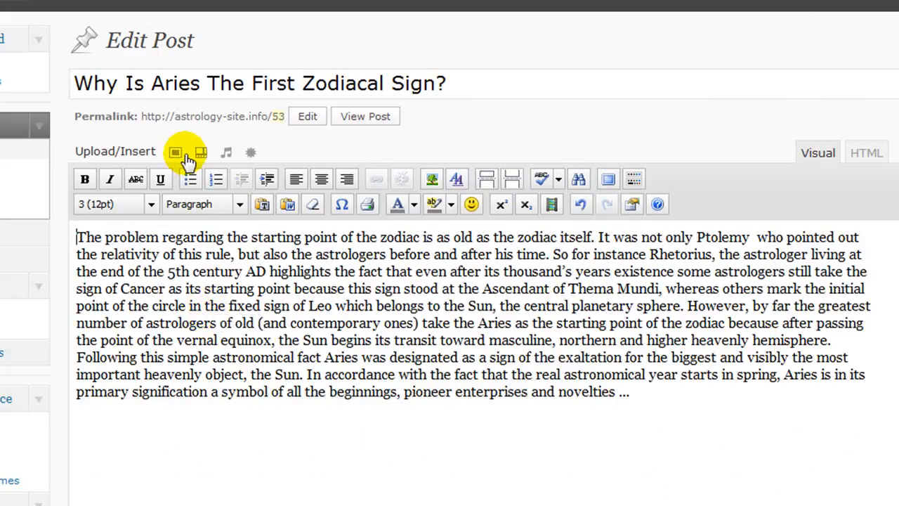
Start another image upload for the Aries post and browse to the Desktop folder
{"action": "left_click", "coordinate": [175, 152]}
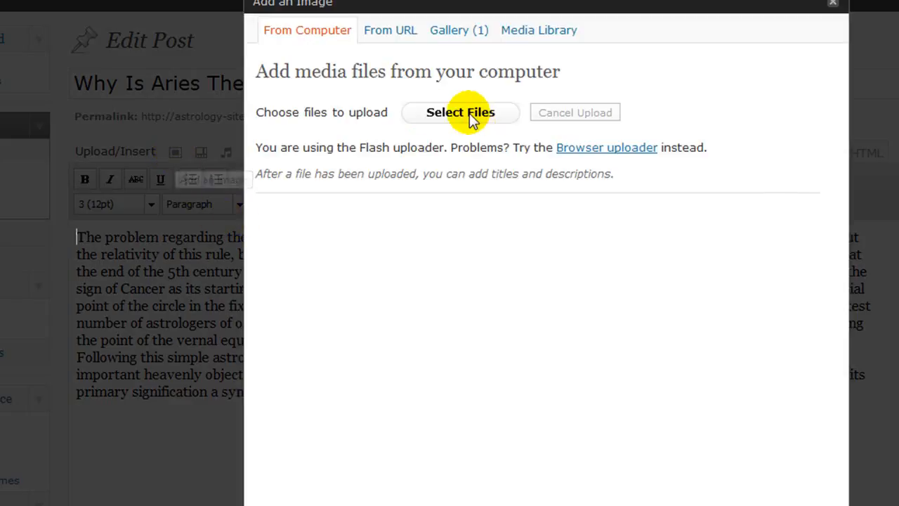
{"action": "left_click", "coordinate": [461, 112]}
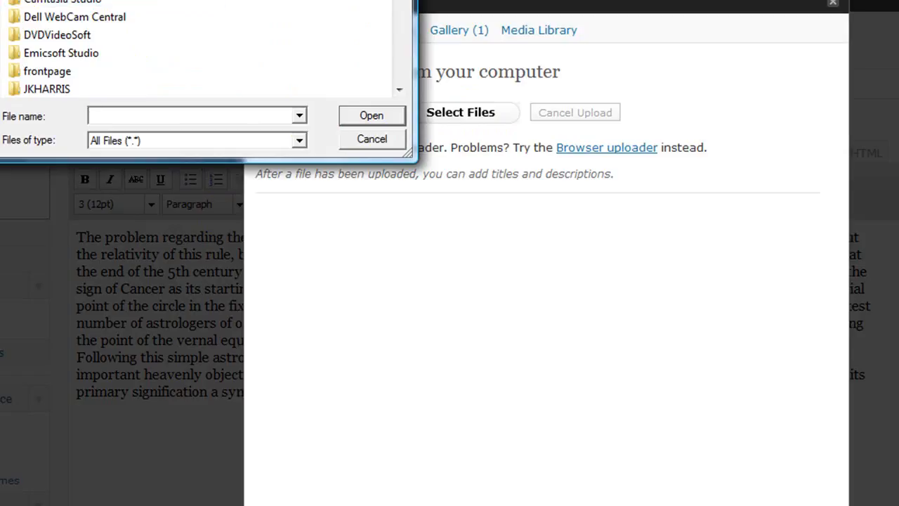
{"action": "double_click", "coordinate": [32, 2]}
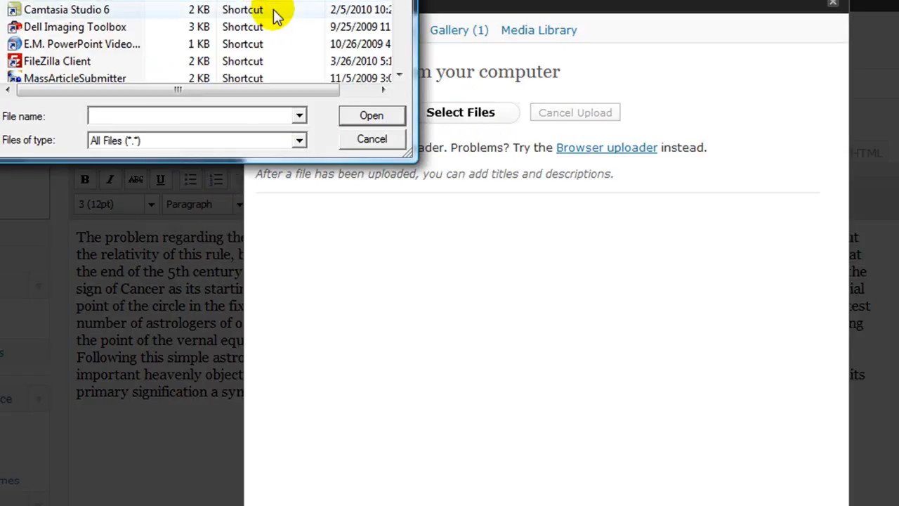
Look through the Desktop's file list for a replacement image for the Aries post
{"action": "left_click", "coordinate": [277, 11]}
{"action": "scroll", "coordinate": [283, 21], "scroll_direction": "up", "scroll_amount": 5}
{"action": "scroll", "coordinate": [288, 27], "scroll_direction": "down", "scroll_amount": 2}
{"action": "scroll", "coordinate": [284, 26], "scroll_direction": "down", "scroll_amount": 12}
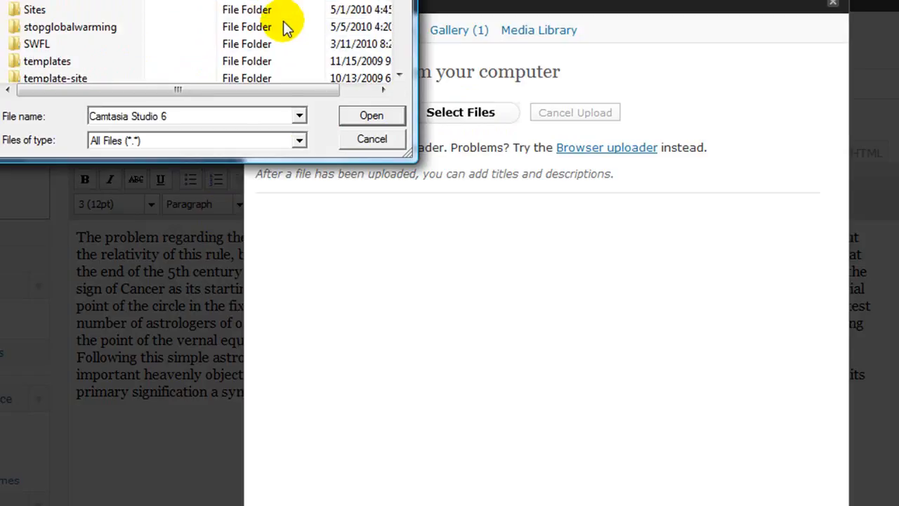
{"action": "scroll", "coordinate": [288, 27], "scroll_direction": "down", "scroll_amount": 2}
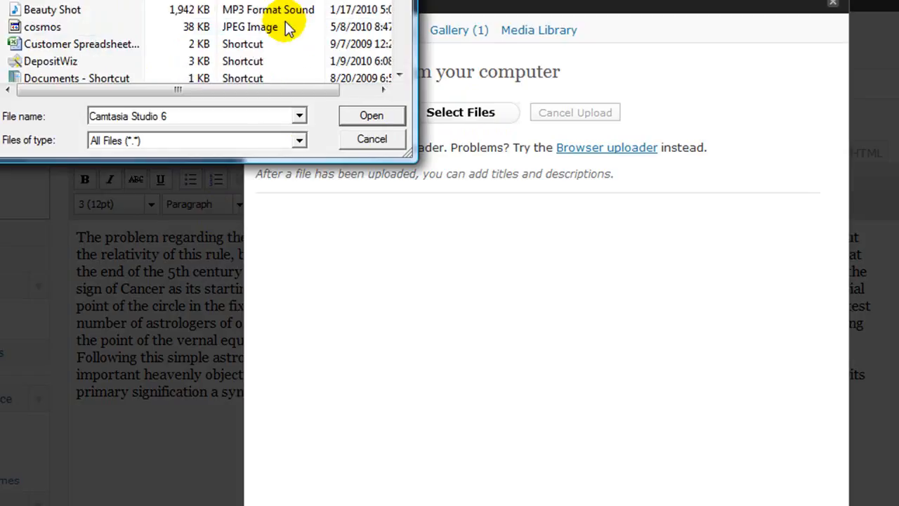
{"action": "scroll", "coordinate": [290, 27], "scroll_direction": "down", "scroll_amount": 1}
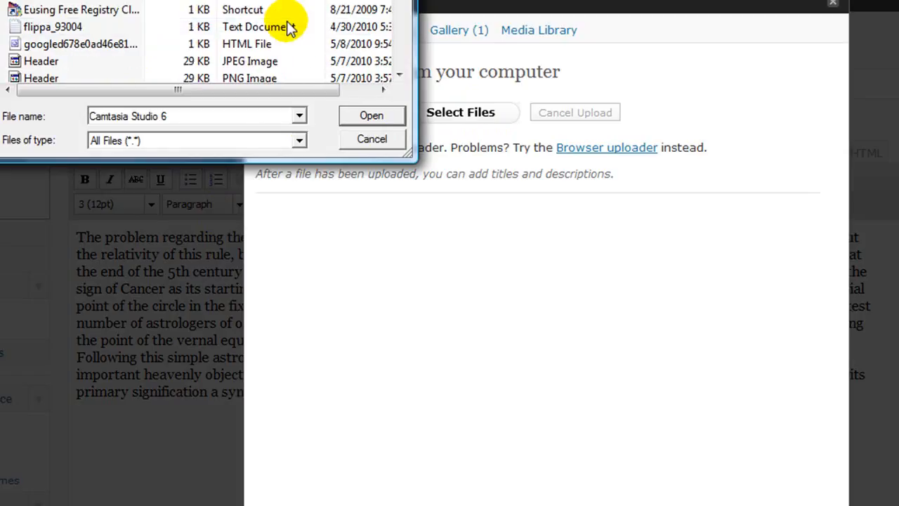
{"action": "scroll", "coordinate": [290, 26], "scroll_direction": "down", "scroll_amount": 4}
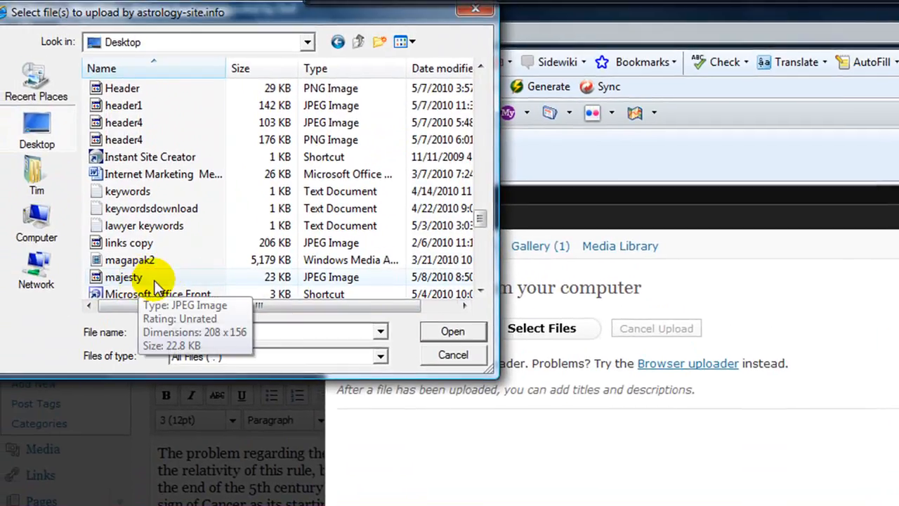
{"action": "scroll", "coordinate": [156, 287], "scroll_direction": "down", "scroll_amount": 1}
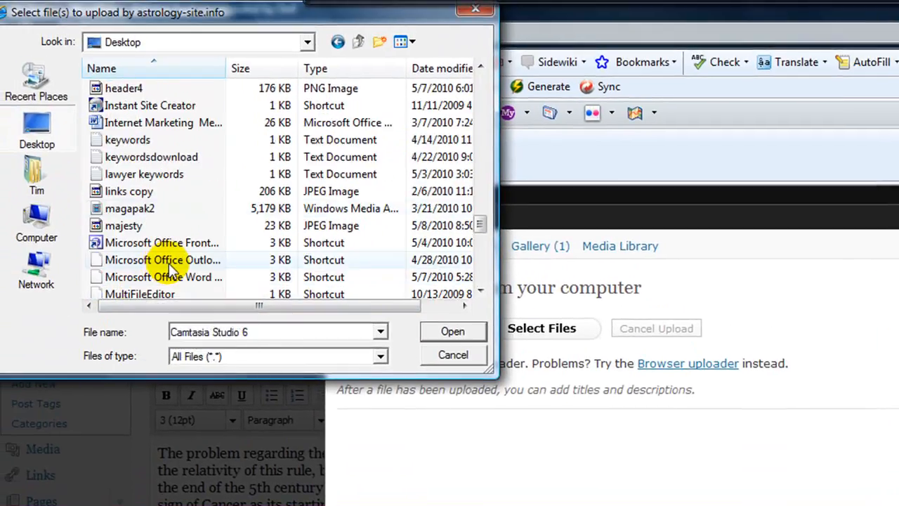
{"action": "scroll", "coordinate": [211, 296], "scroll_direction": "down", "scroll_amount": 1}
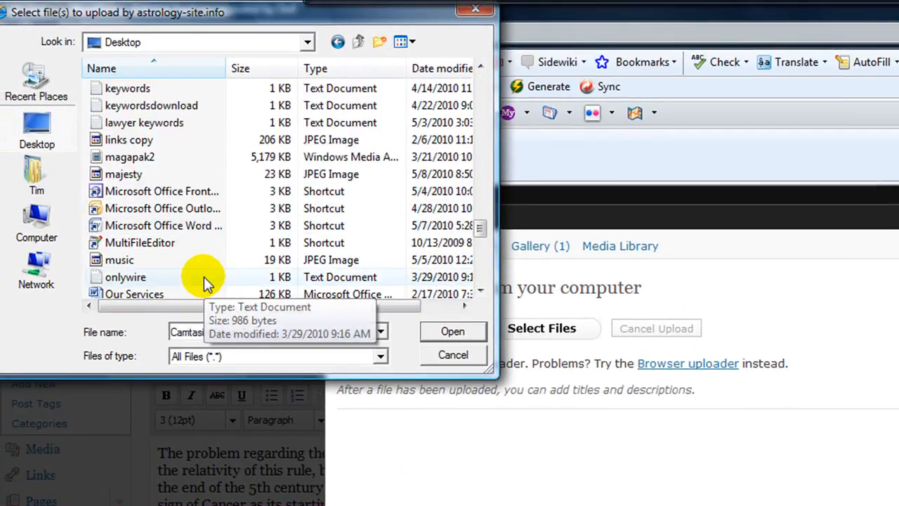
{"action": "scroll", "coordinate": [204, 282], "scroll_direction": "down", "scroll_amount": 4}
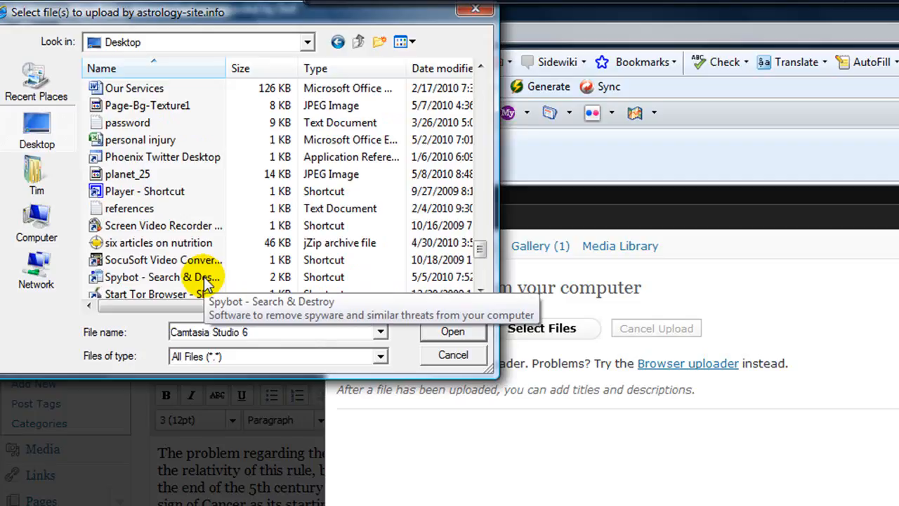
Show the Desktop files as medium icons and upload the nebula image 3443 for the Aries post
{"action": "left_click", "coordinate": [414, 43]}
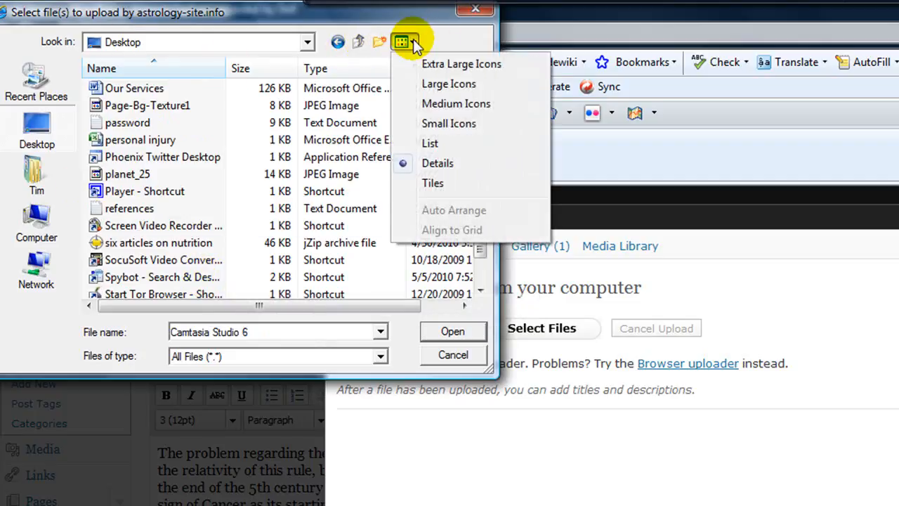
{"action": "left_click", "coordinate": [413, 110]}
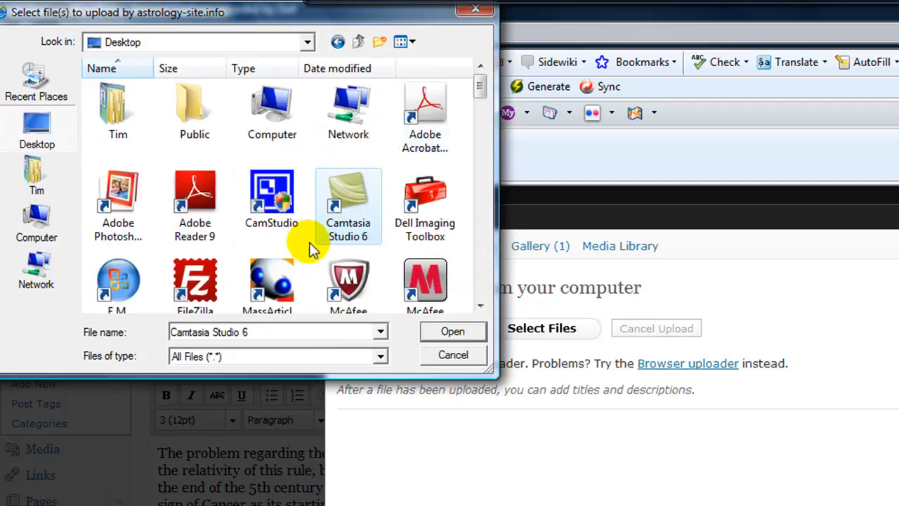
{"action": "scroll", "coordinate": [309, 239], "scroll_direction": "down", "scroll_amount": 5}
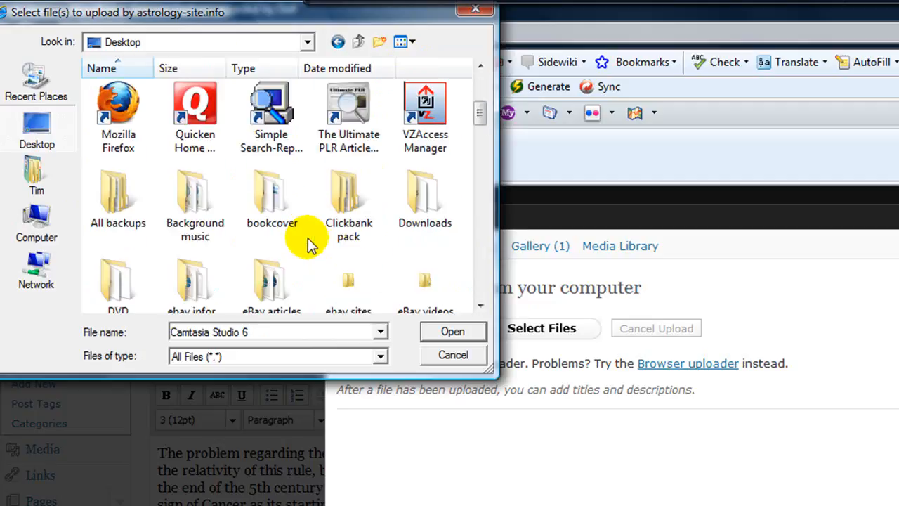
{"action": "scroll", "coordinate": [309, 238], "scroll_direction": "down", "scroll_amount": 3}
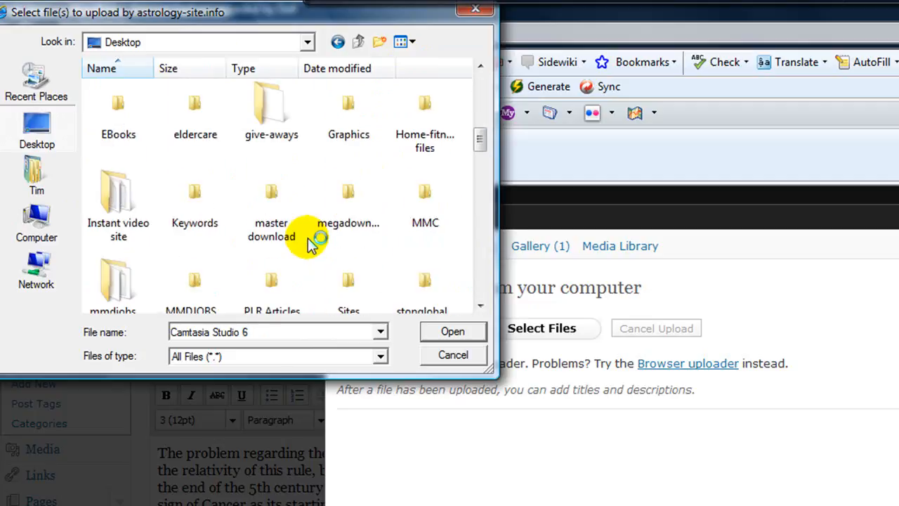
{"action": "scroll", "coordinate": [309, 242], "scroll_direction": "down", "scroll_amount": 6}
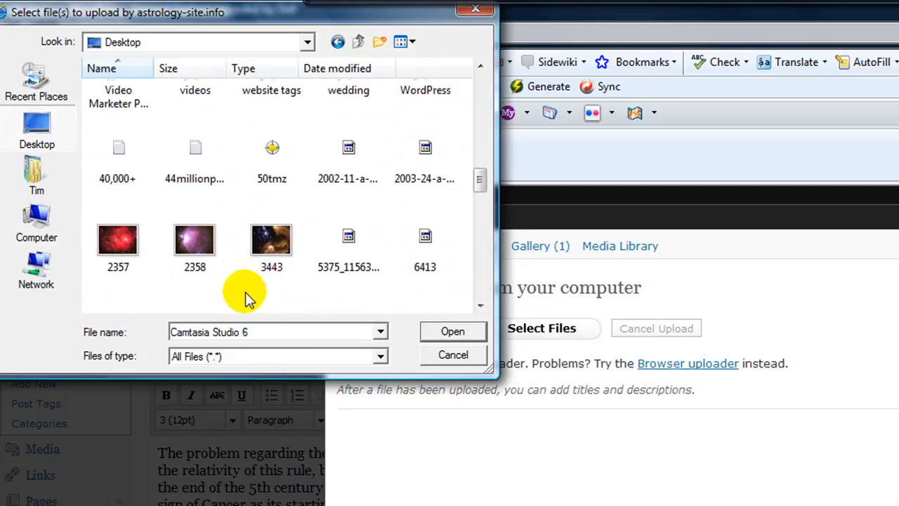
{"action": "left_click", "coordinate": [274, 242]}
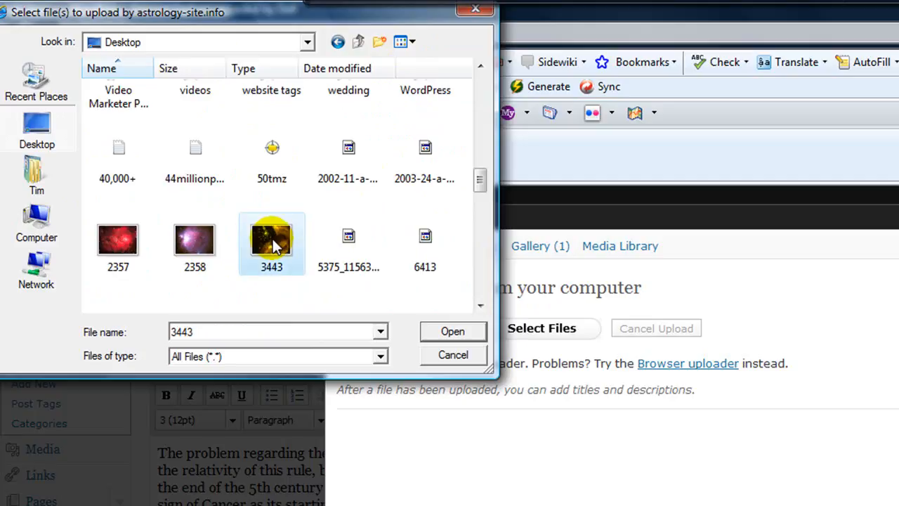
{"action": "left_click", "coordinate": [454, 332]}
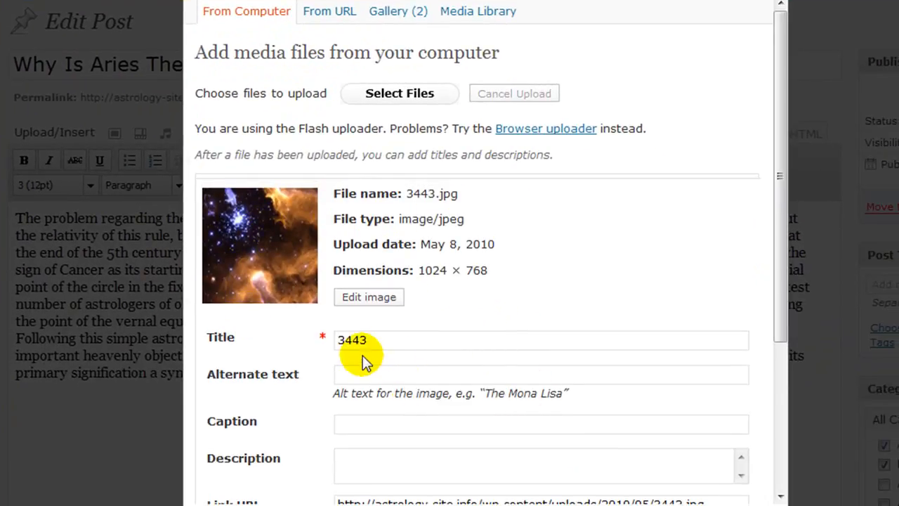
Clear the image's link URL, keep left alignment and Medium size (300 × 225), and insert it into the post
{"action": "scroll", "coordinate": [342, 339], "scroll_direction": "down", "scroll_amount": 1}
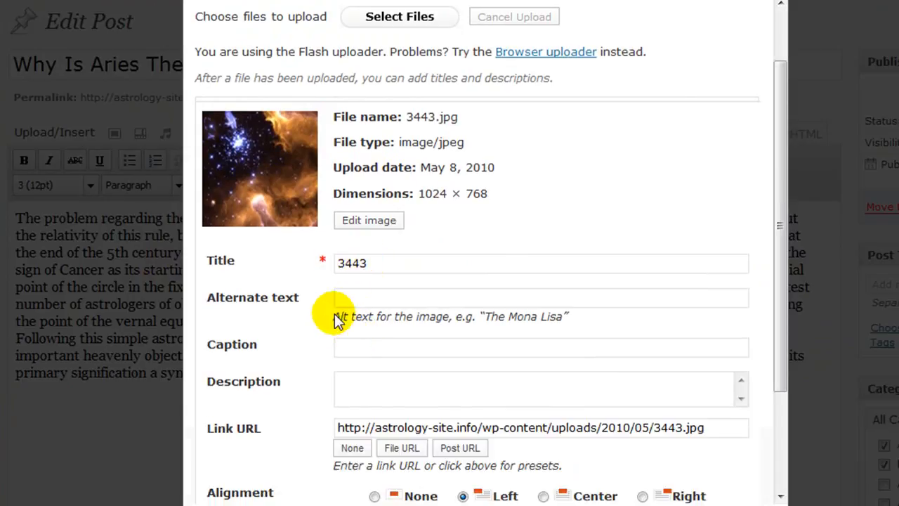
{"action": "left_click_drag", "start_coordinate": [704, 427], "coordinate": [318, 422]}
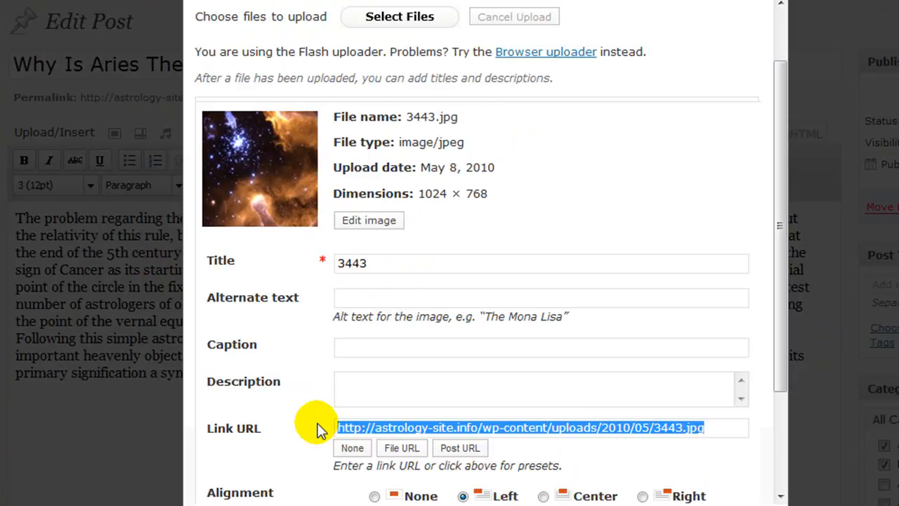
{"action": "key", "text": "BackSpace"}
{"action": "scroll", "coordinate": [287, 422], "scroll_direction": "down", "scroll_amount": 2}
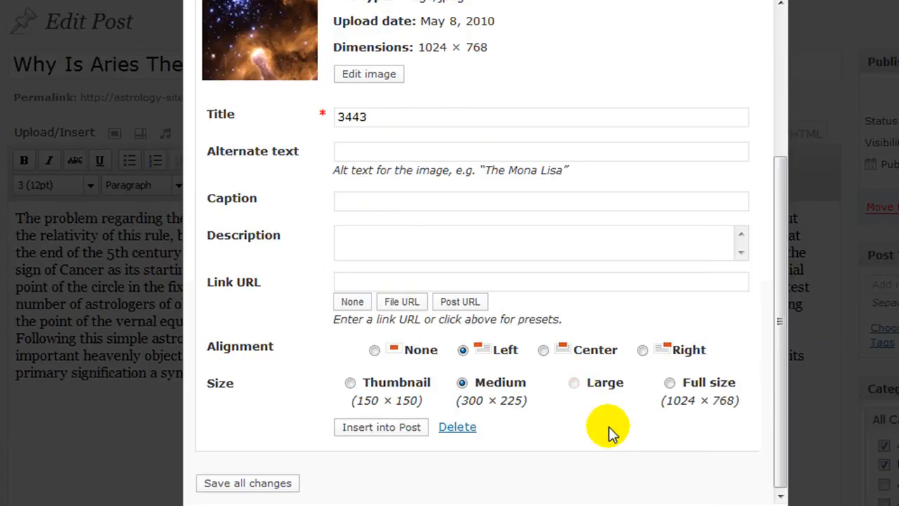
{"action": "left_click", "coordinate": [349, 384]}
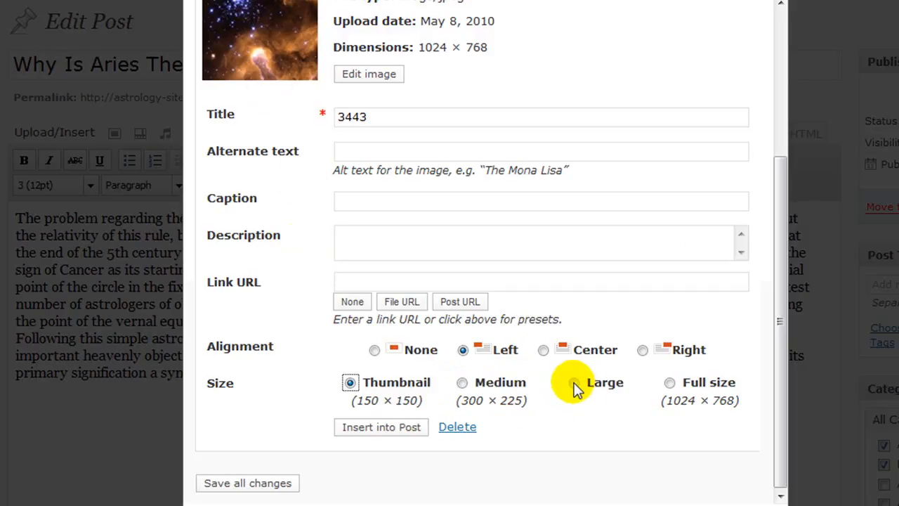
{"action": "left_click", "coordinate": [463, 384]}
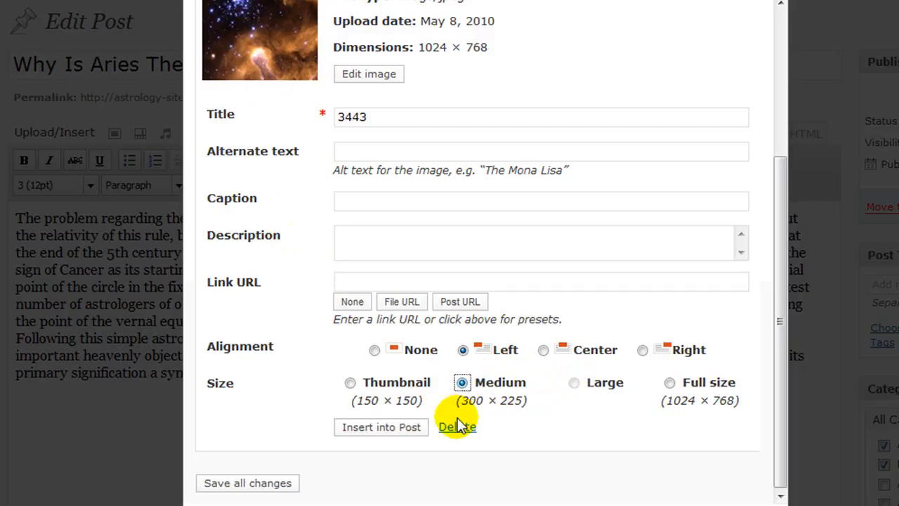
{"action": "left_click", "coordinate": [390, 428]}
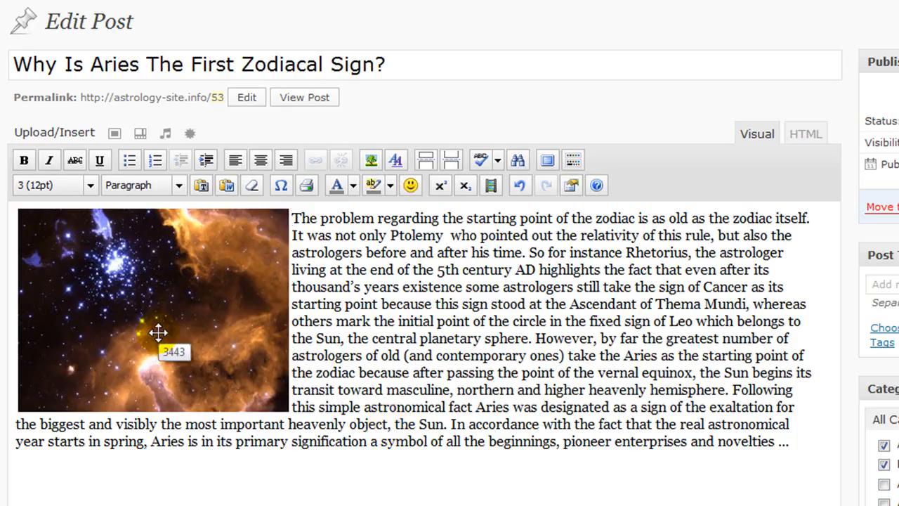
Scale the inserted nebula image to 80% and update the Aries post
{"action": "left_click", "coordinate": [158, 332]}
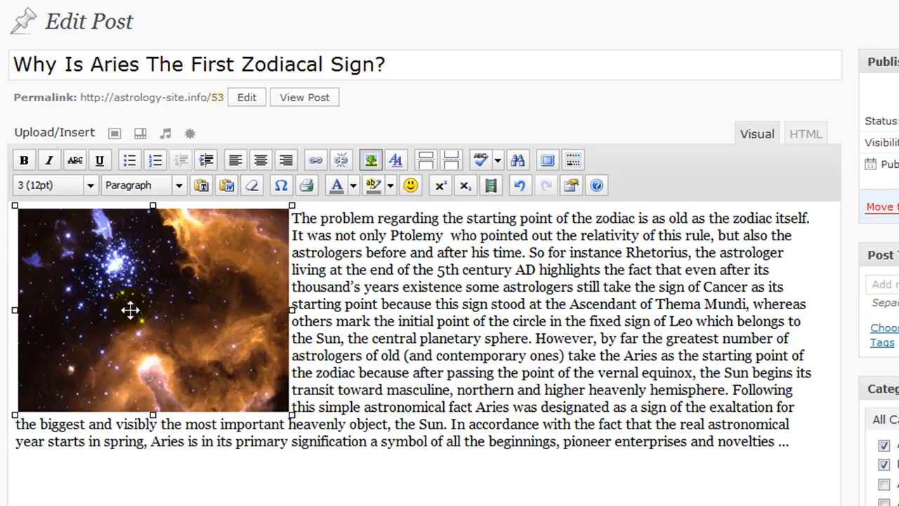
{"action": "mouse_move", "coordinate": [80, 260]}
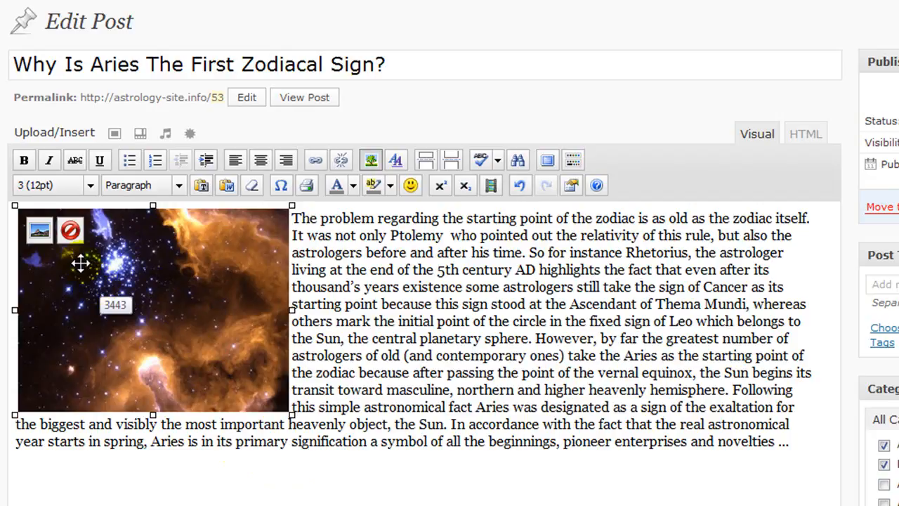
{"action": "left_click", "coordinate": [39, 231]}
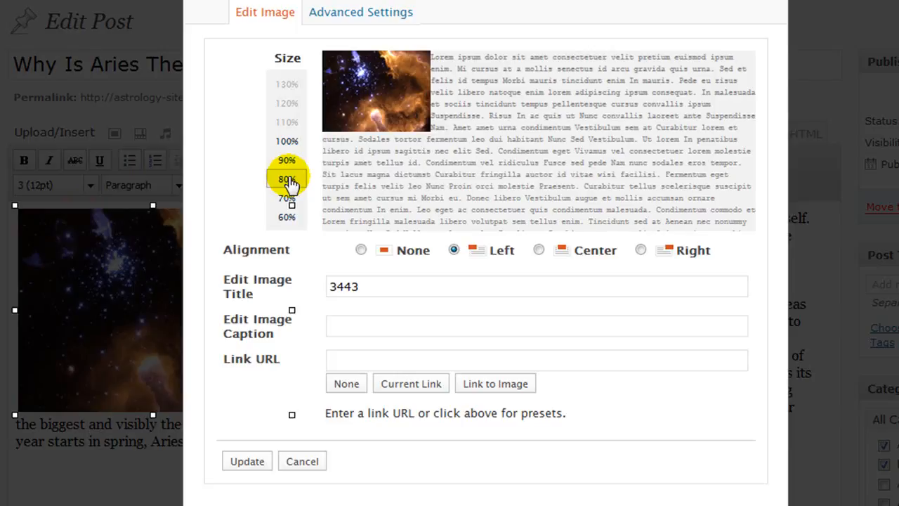
{"action": "left_click", "coordinate": [248, 461]}
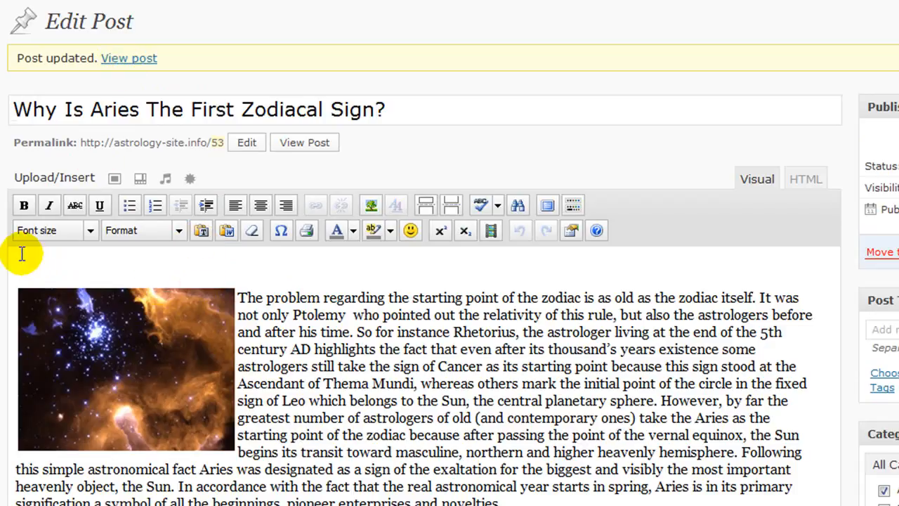
Check how the resized nebula image sits with the article text on the live site
{"action": "scroll", "coordinate": [24, 251], "scroll_direction": "down", "scroll_amount": 1}
{"action": "scroll", "coordinate": [8, 105], "scroll_direction": "up", "scroll_amount": 1}
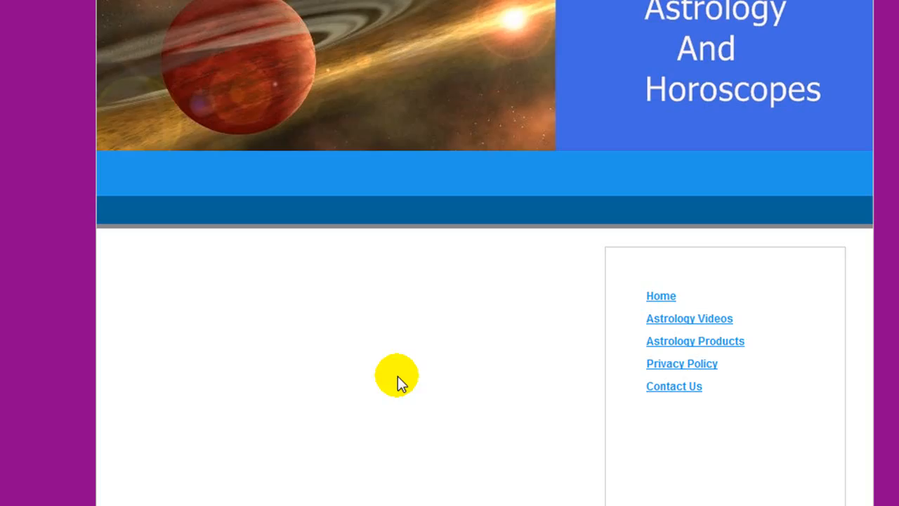
{"action": "scroll", "coordinate": [405, 372], "scroll_direction": "down", "scroll_amount": 3}
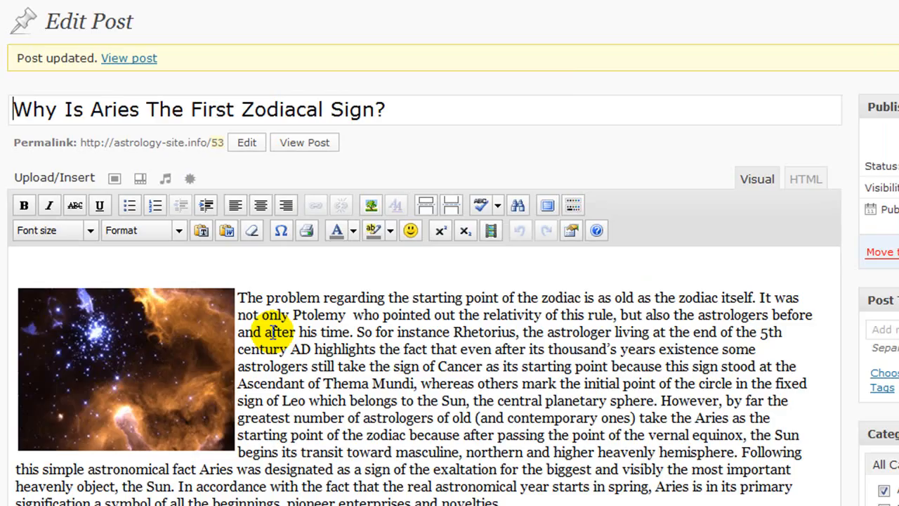
Reduce the nebula image by a further step to 80% of its current size and update the Aries post
{"action": "left_click", "coordinate": [146, 362]}
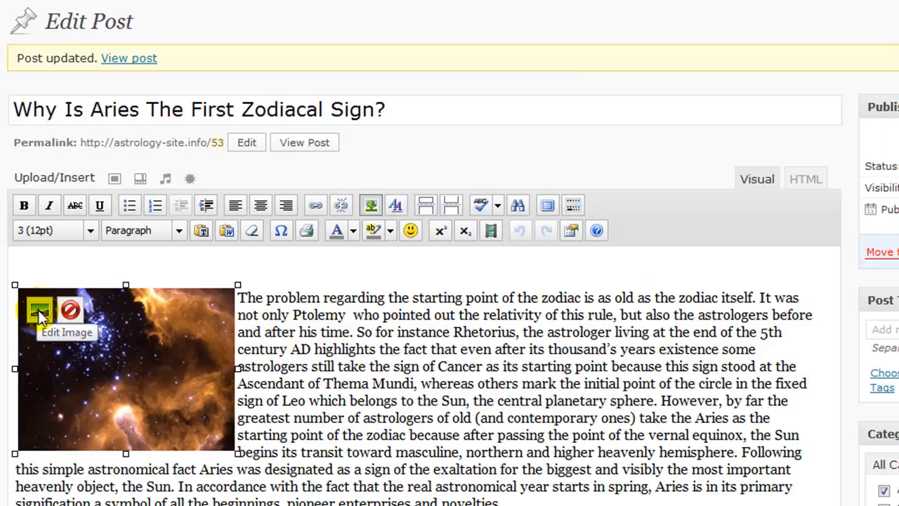
{"action": "left_click", "coordinate": [38, 309]}
{"action": "left_click", "coordinate": [288, 180]}
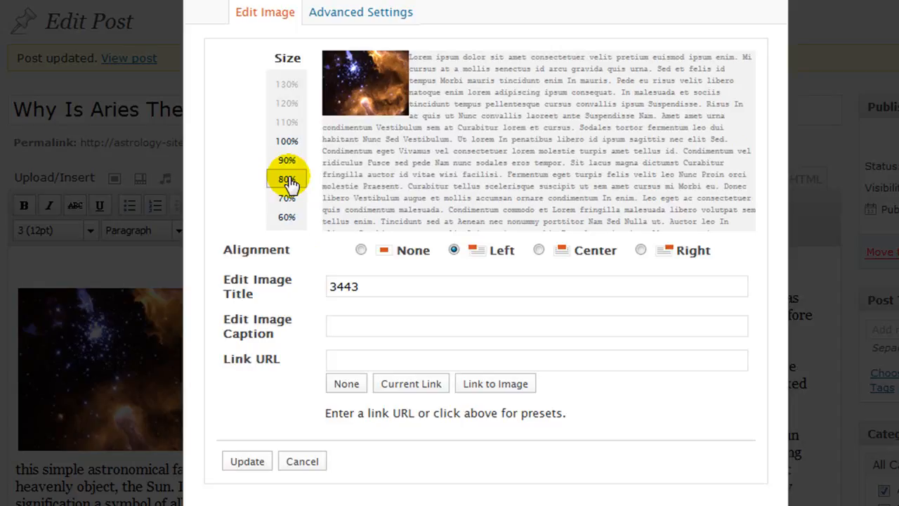
{"action": "left_click", "coordinate": [250, 464]}
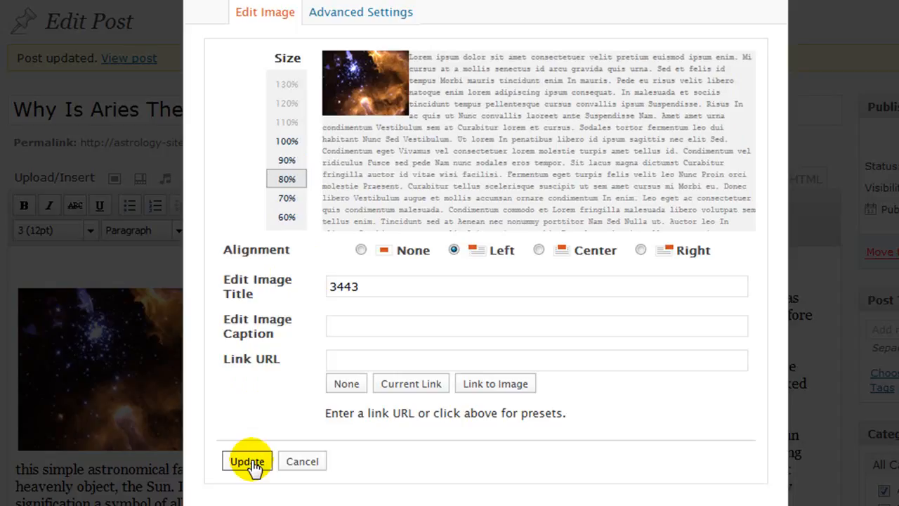
{"action": "left_click", "coordinate": [250, 464]}
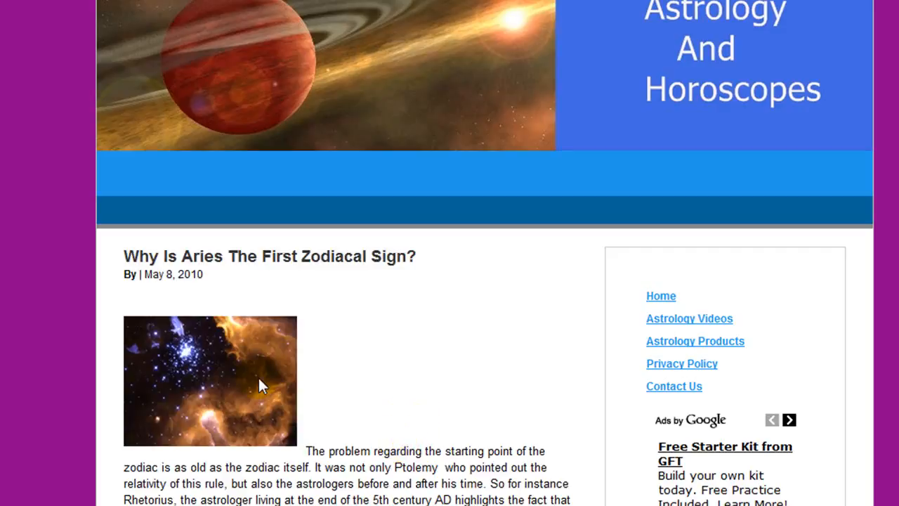
Review the live Aries article with the further reduced image and its text wrapping
{"action": "scroll", "coordinate": [351, 375], "scroll_direction": "down", "scroll_amount": 2}
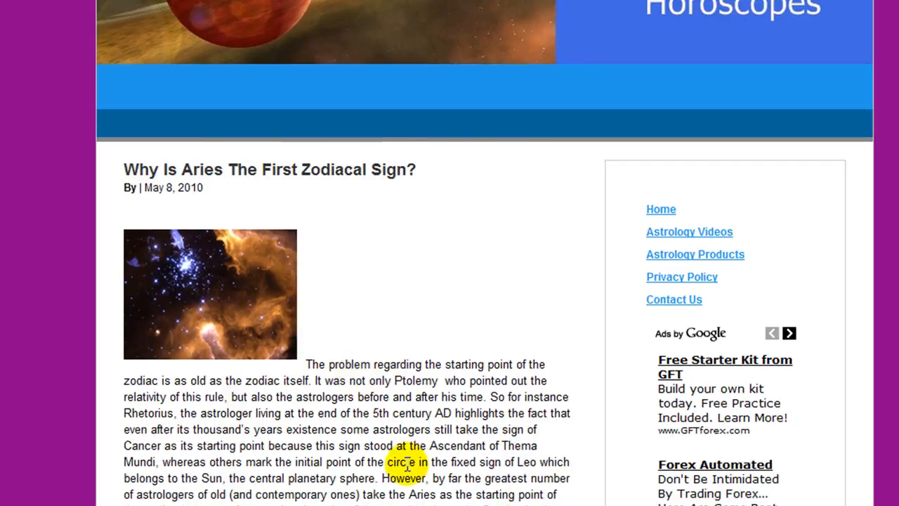
{"action": "scroll", "coordinate": [273, 254], "scroll_direction": "down", "scroll_amount": 2}
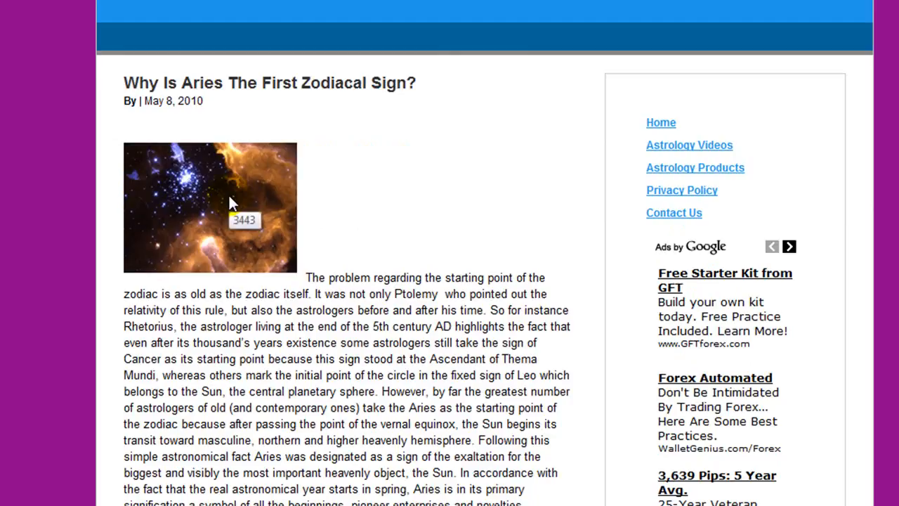